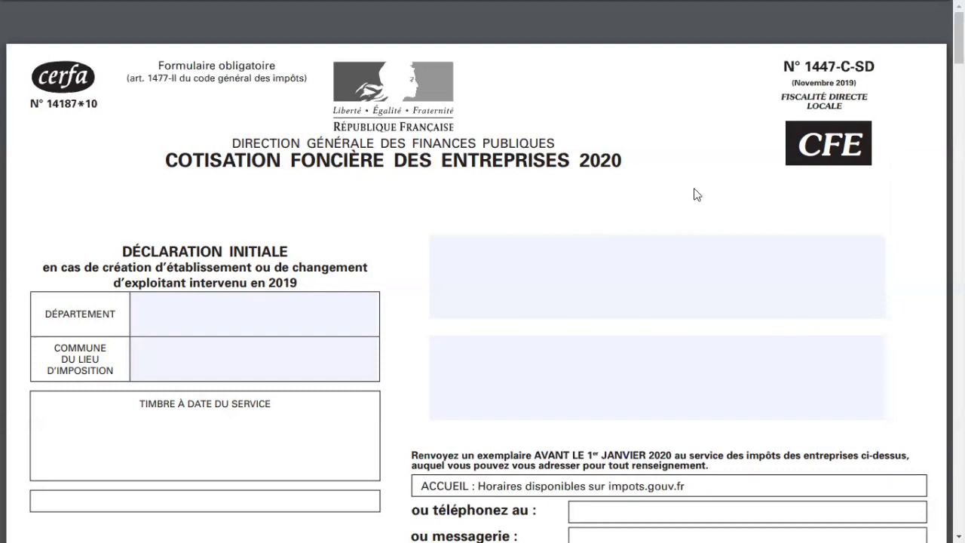
- Look over the first page of the CFE 1447-C-SD form down to section A1
scroll(535, 206, down, 2)
scroll(437, 209, down, 3)
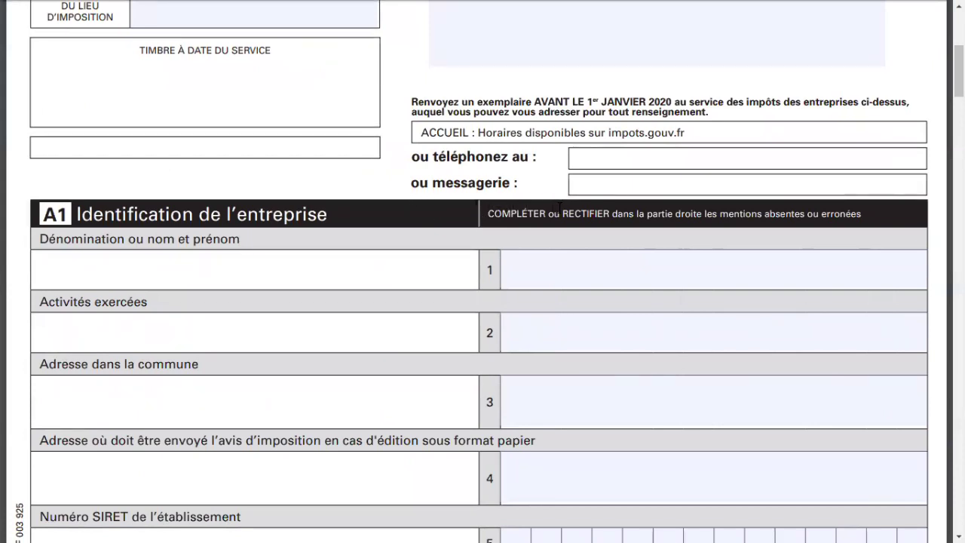
scroll(560, 207, up, 5)
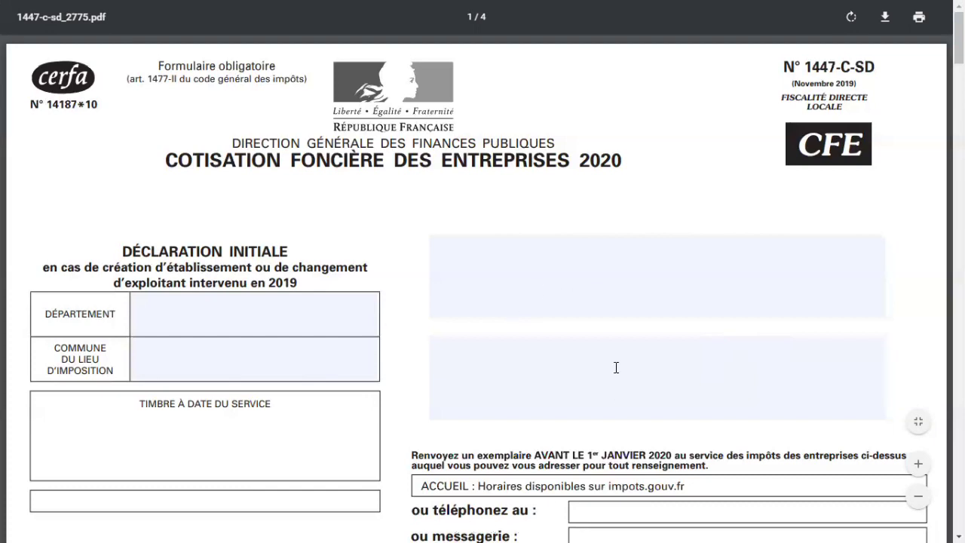
- Leave full-screen view and open the "Accéder à mon espace" page of impots.gouv.fr from the Google results
key(F11)
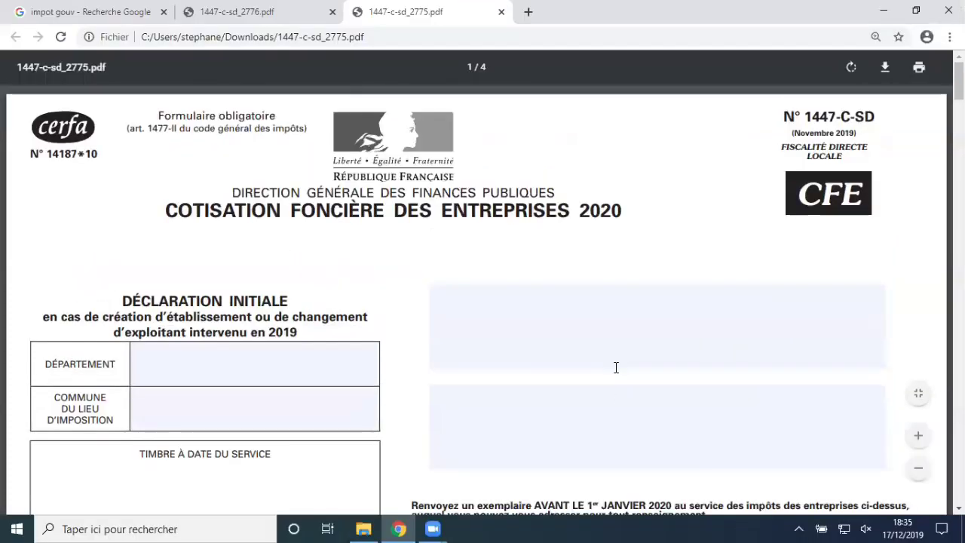
click(90, 17)
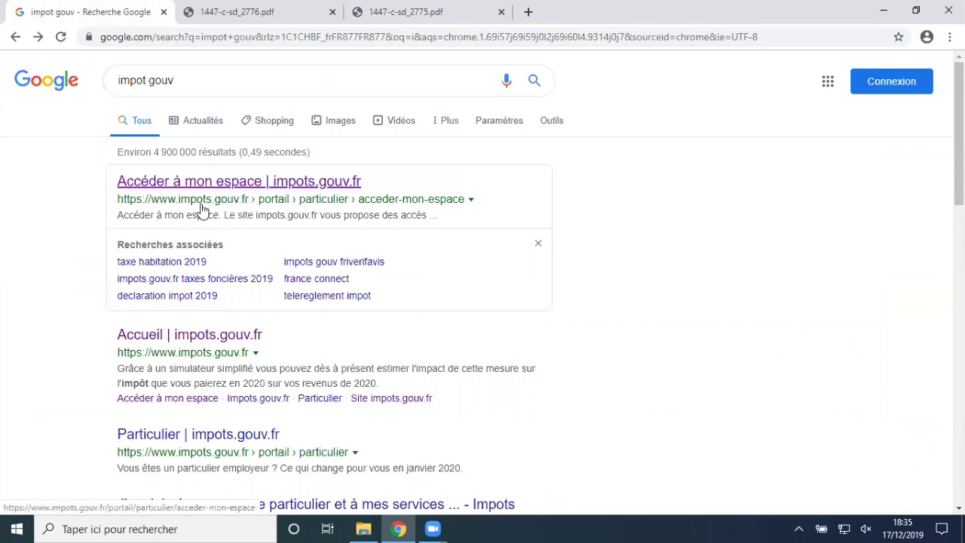
click(250, 186)
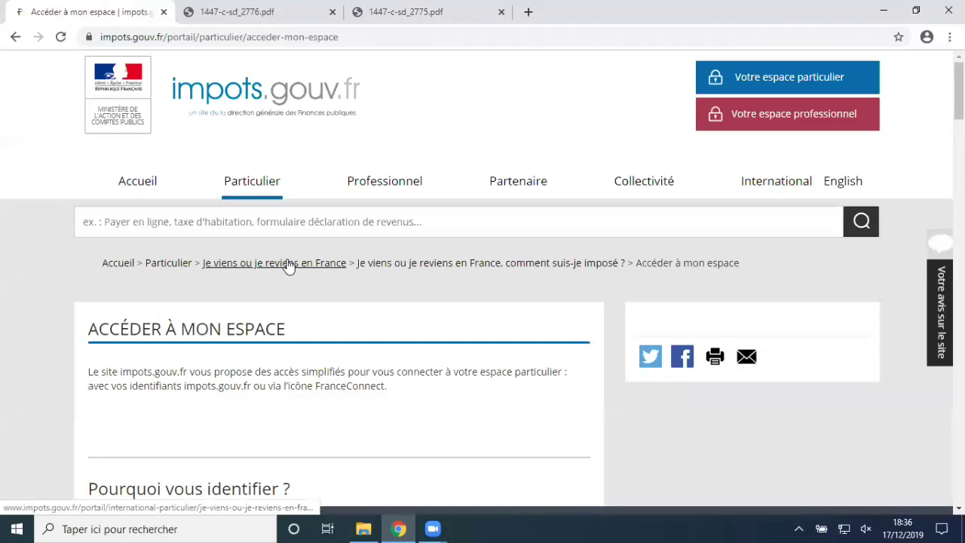
- Search the impots.gouv.fr site for 1447
click(195, 222)
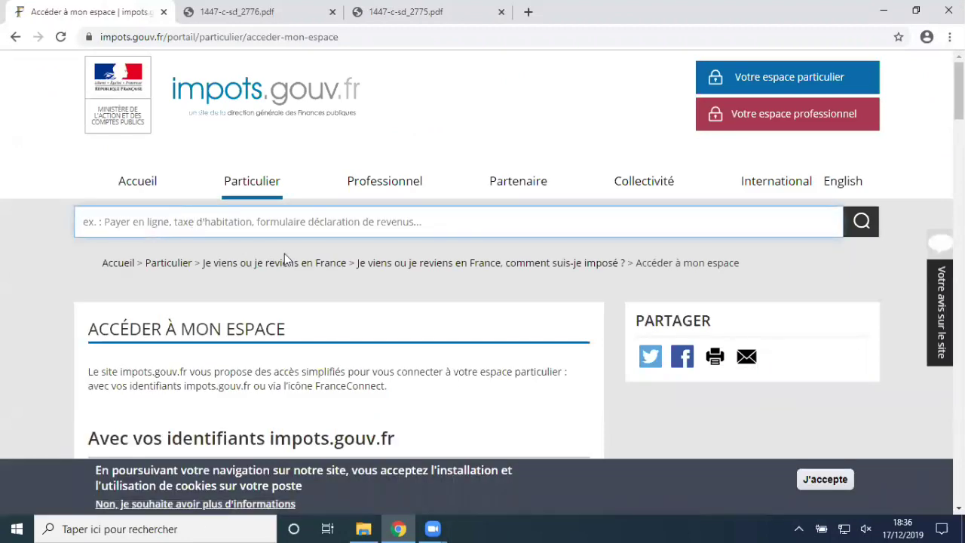
text(1447)
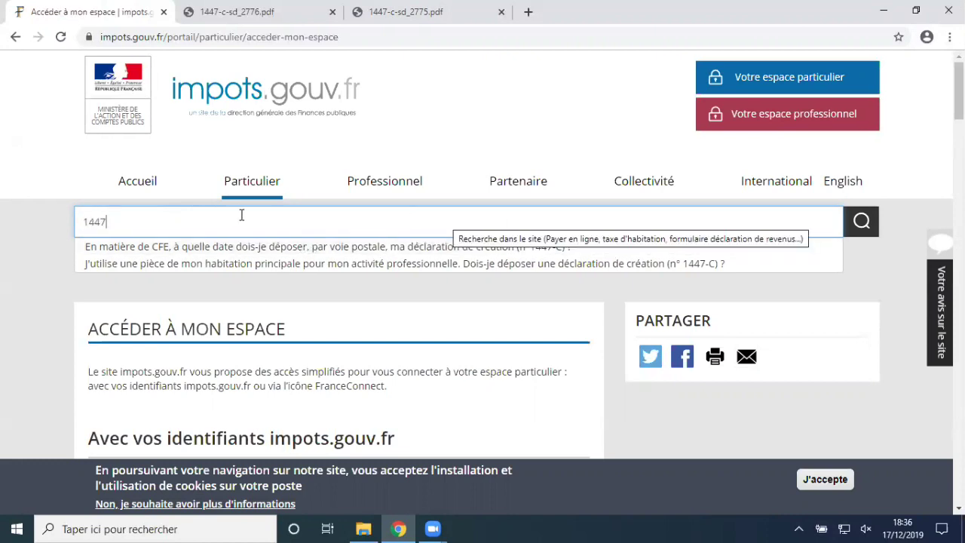
click(874, 228)
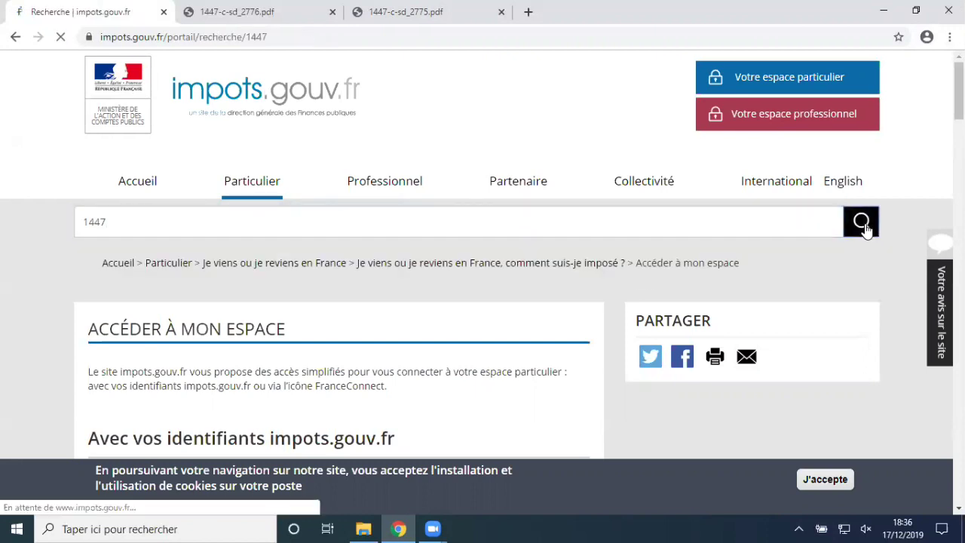
- Look through the form results for the 1447-C-SD declaration and its notice, and check the downloaded 1447-c-sd_2775.pdf
scroll(785, 302, down, 2)
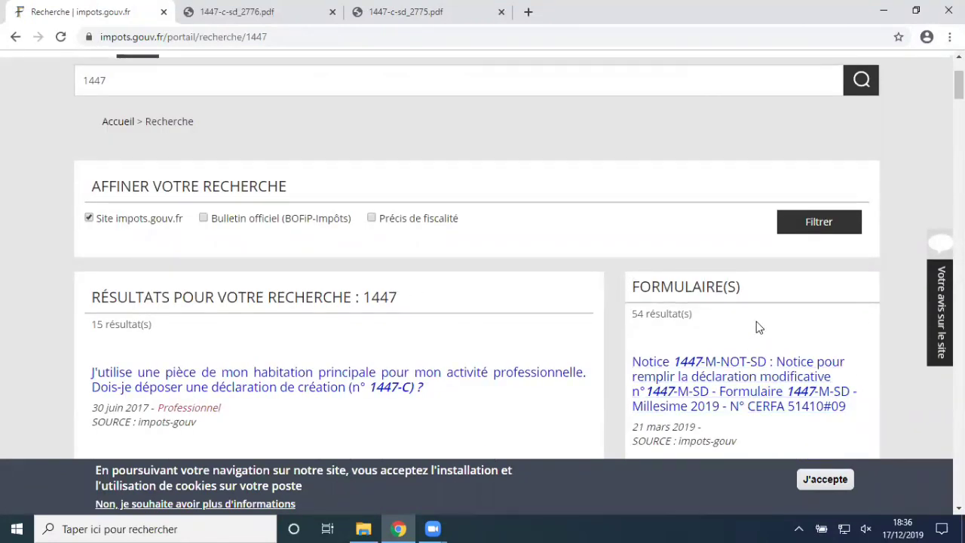
scroll(756, 323, down, 2)
scroll(756, 321, down, 2)
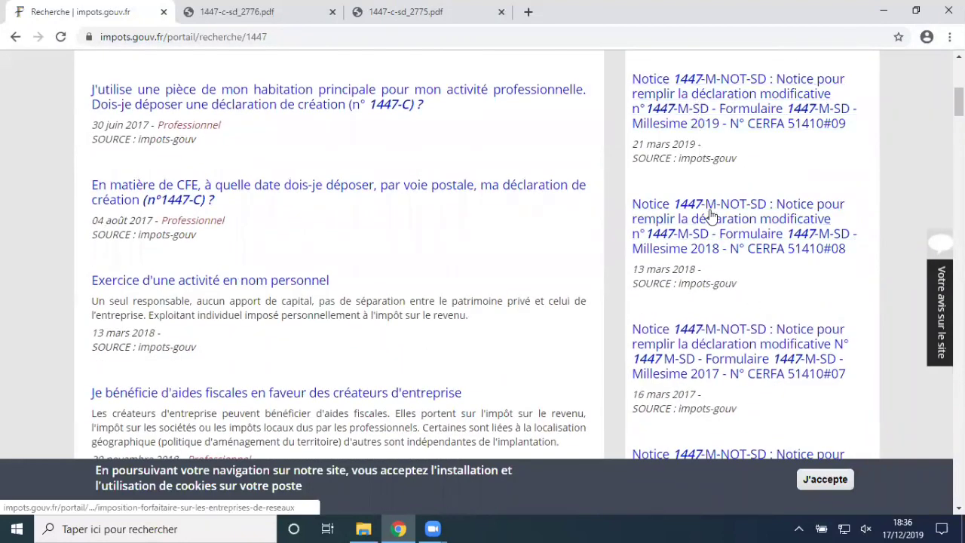
scroll(711, 217, down, 2)
scroll(711, 216, down, 3)
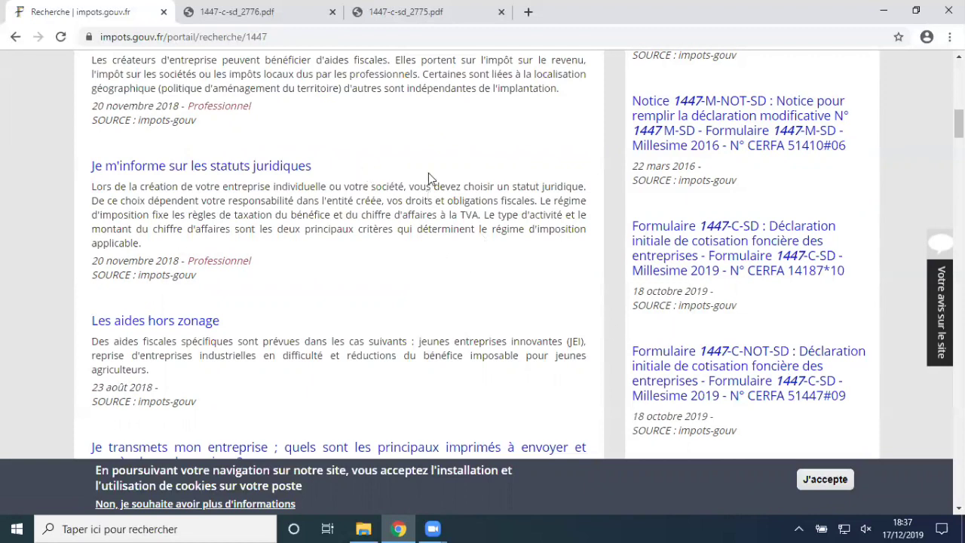
click(381, 12)
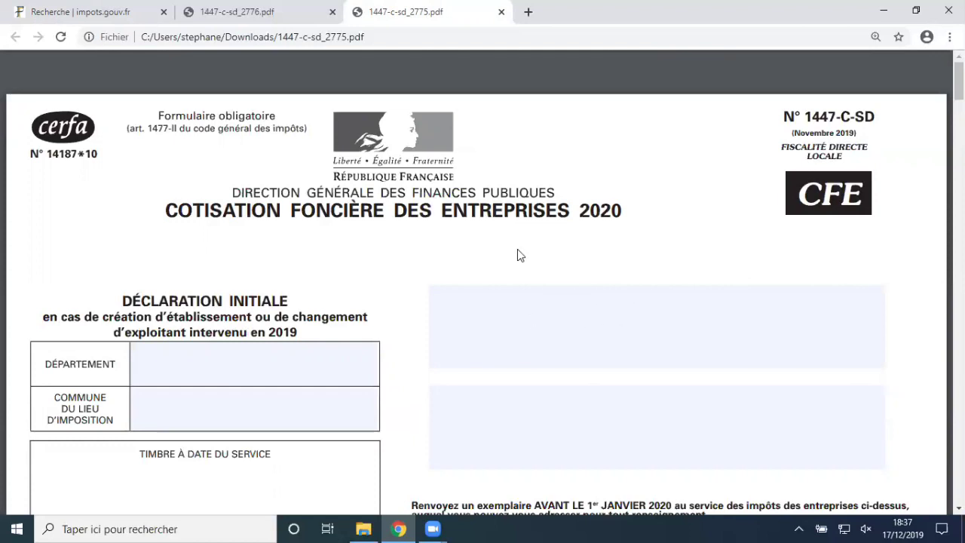
- Open the Professionnel section of impots.gouv.fr, read the page down to its footer, and return to 1447-c-sd_2775.pdf
click(110, 15)
scroll(234, 173, up, 10)
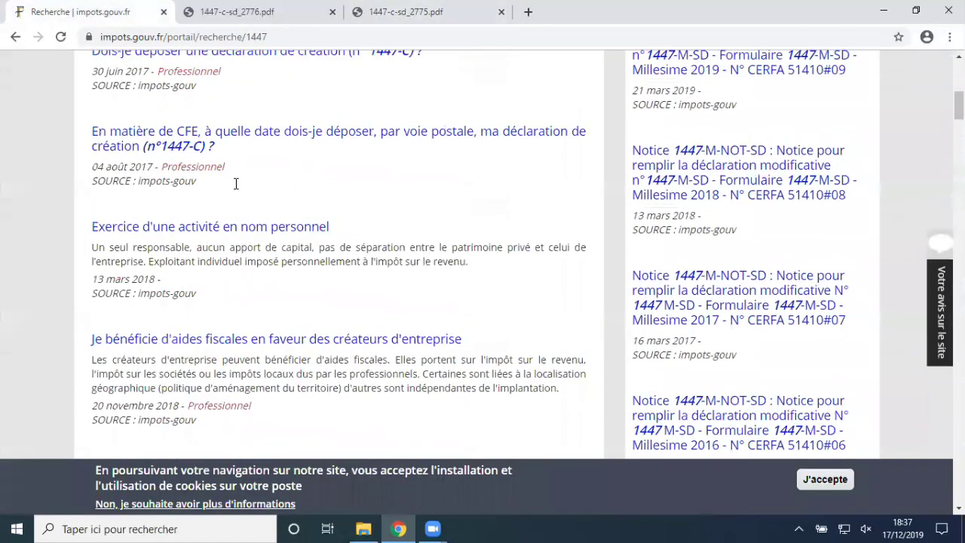
scroll(236, 184, up, 2)
click(396, 186)
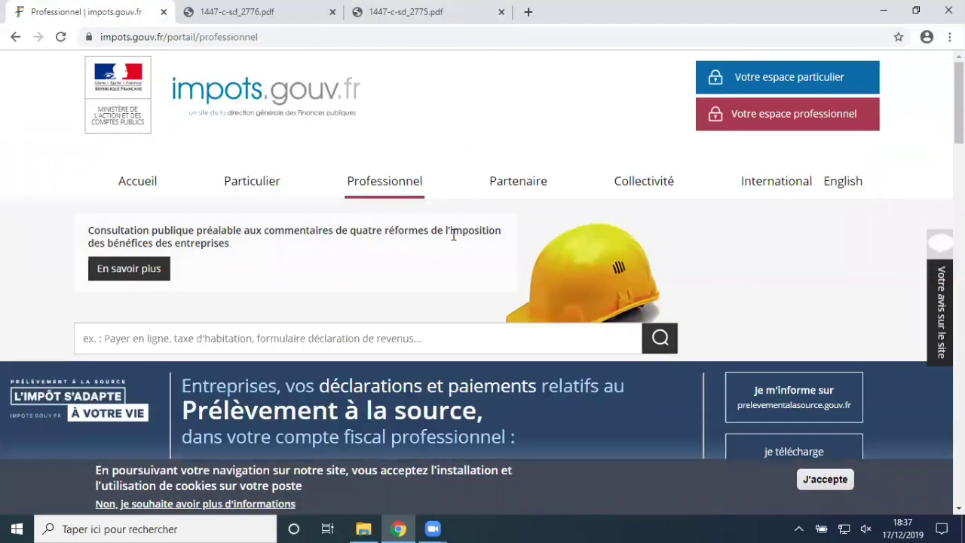
scroll(506, 255, down, 4)
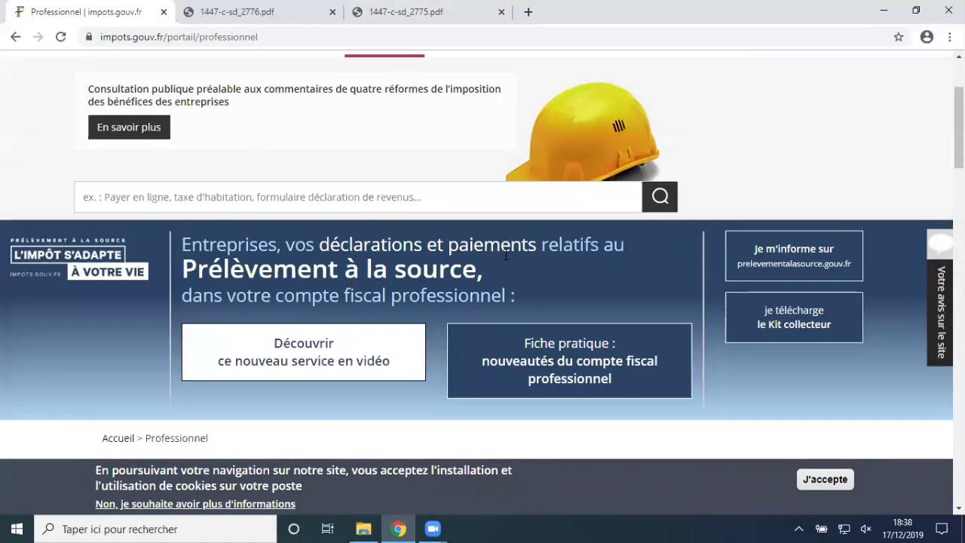
scroll(506, 256, down, 5)
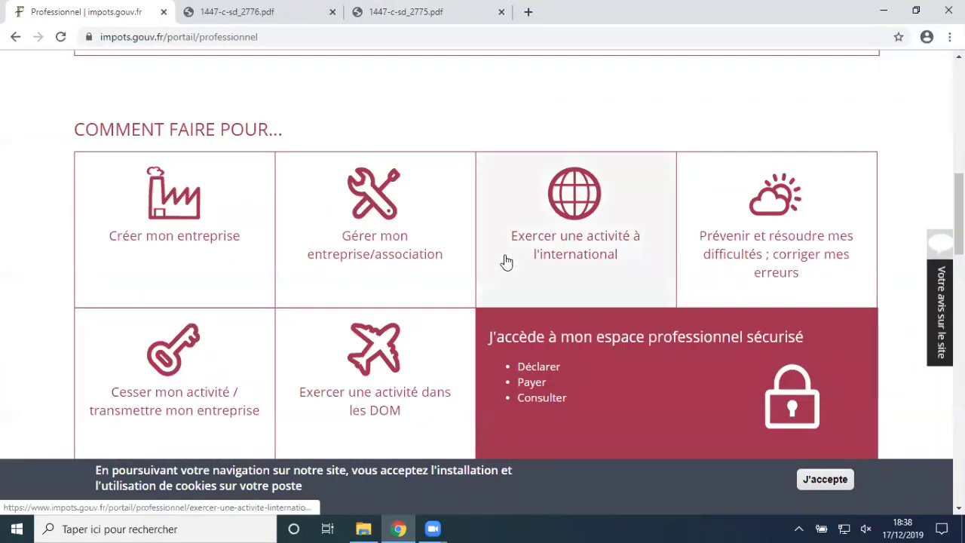
scroll(506, 258, down, 2)
scroll(505, 256, down, 10)
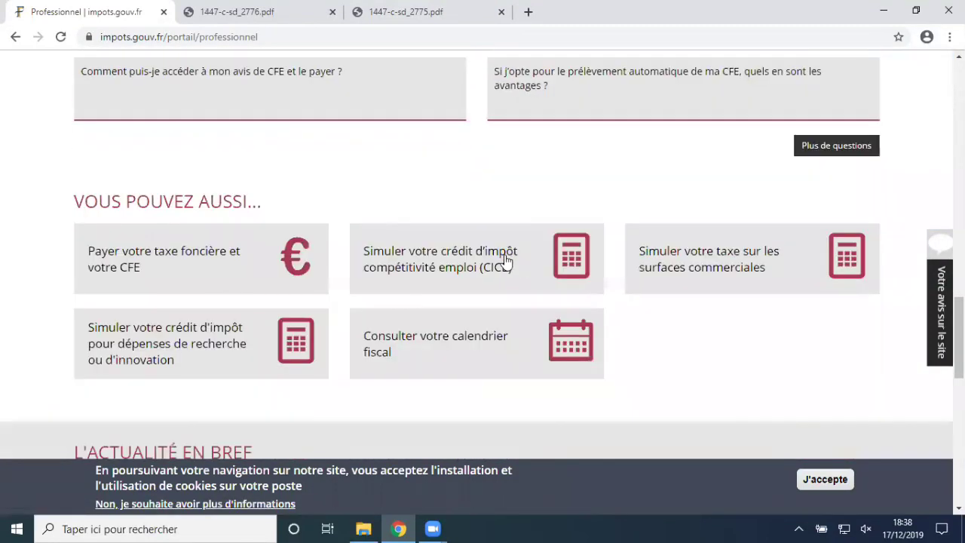
scroll(505, 260, down, 5)
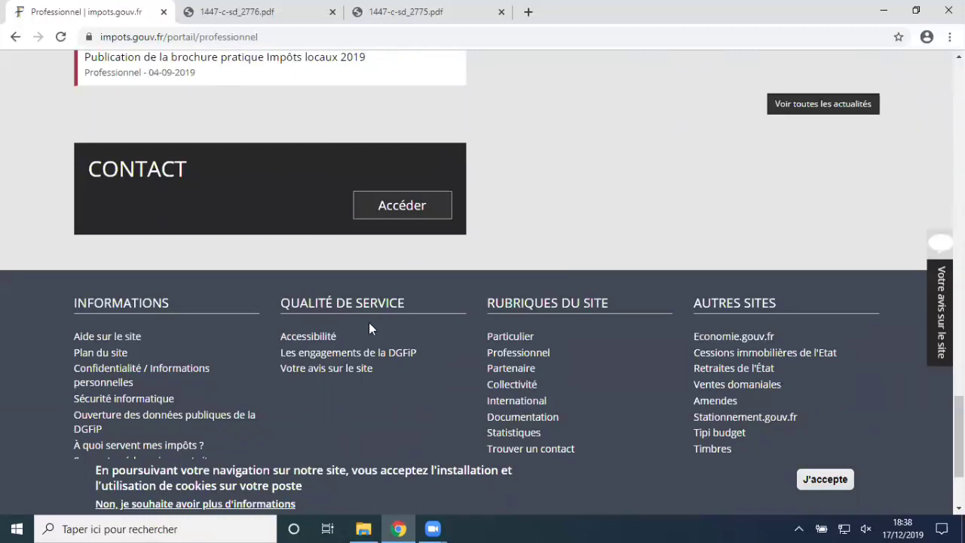
click(377, 13)
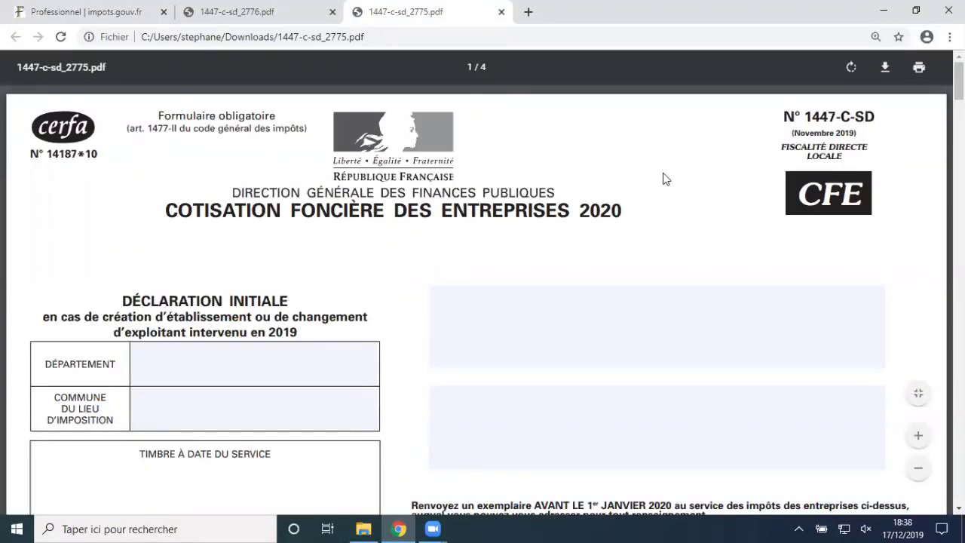
- Try filling in the Département field of the form with sample text, and clear the field
click(286, 350)
text(fdsfsqfqfqfsq)
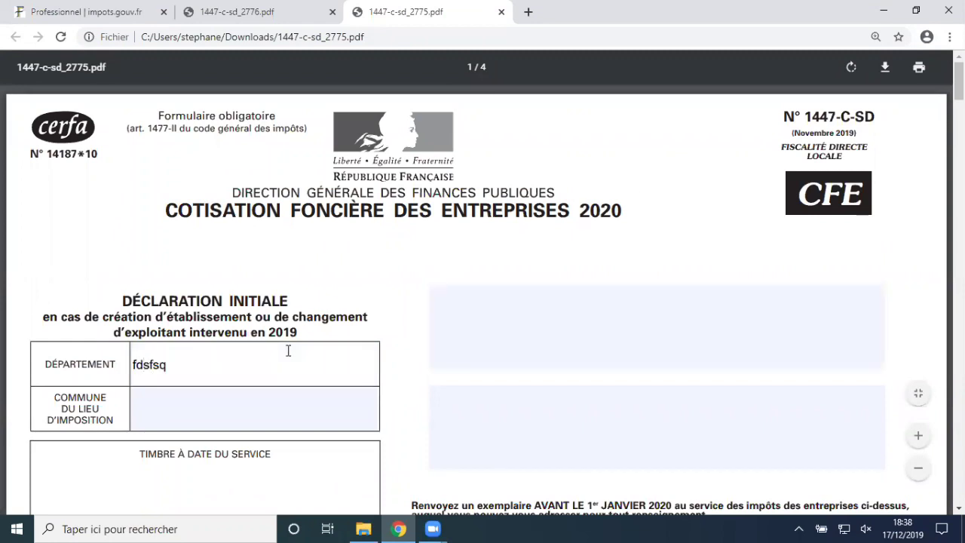
key(BackSpace)
key(BackSpace)
key(BackSpace)
key(BackSpace)
key(BackSpace)
key(BackSpace)
key(BackSpace)
key(BackSpace)
key(BackSpace)
key(BackSpace)
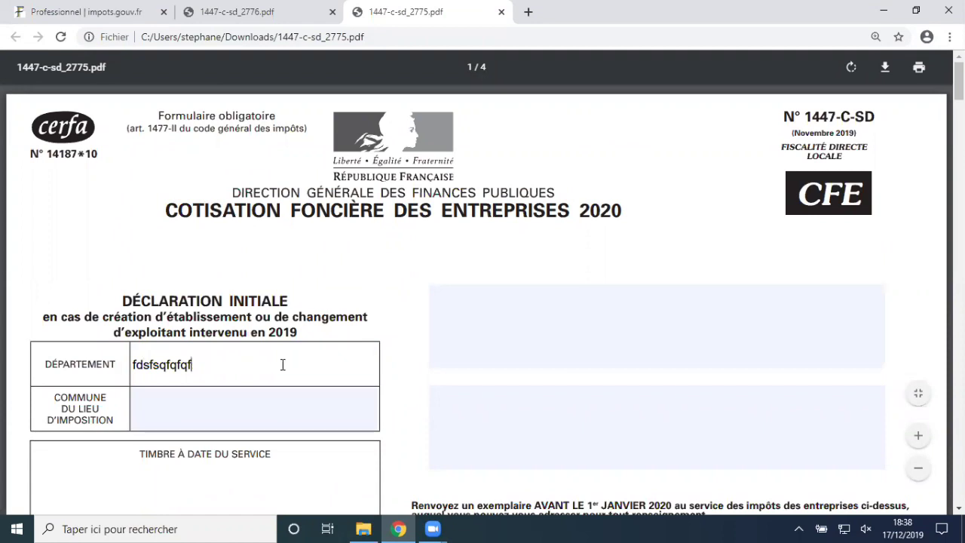
key(BackSpace)
key(BackSpace)
key(BackSpace)
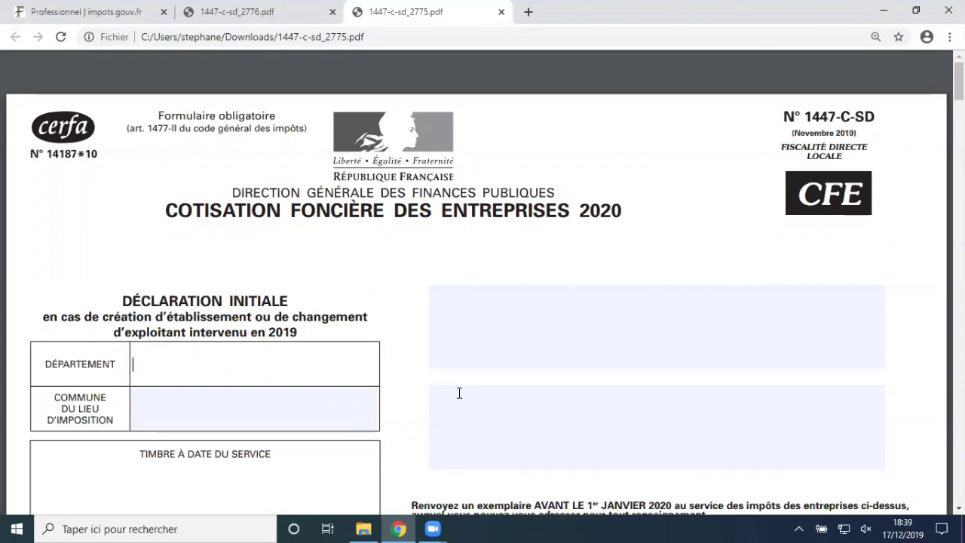
click(377, 266)
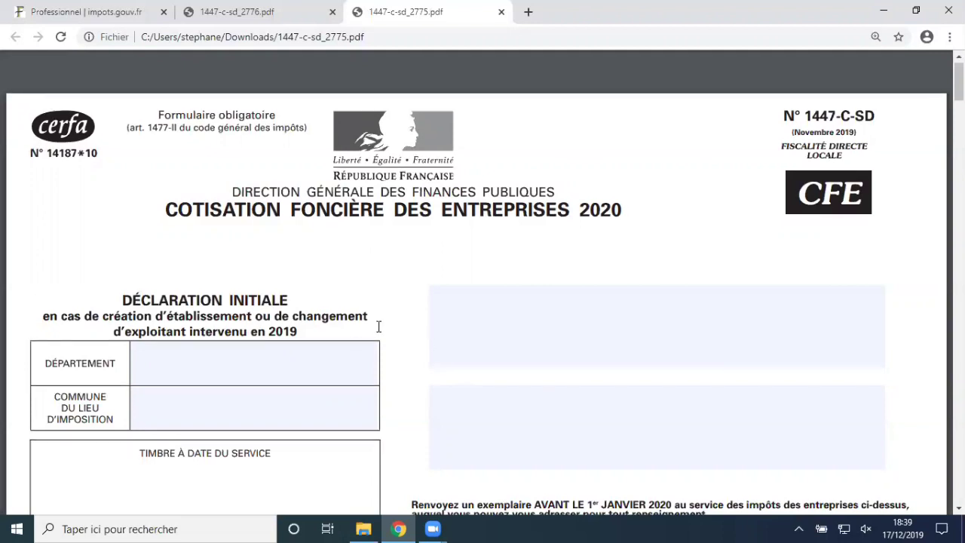
- Examine the Département and Commune du lieu d'imposition fields and section A1, Identification de l'entreprise
scroll(375, 326, down, 2)
click(171, 224)
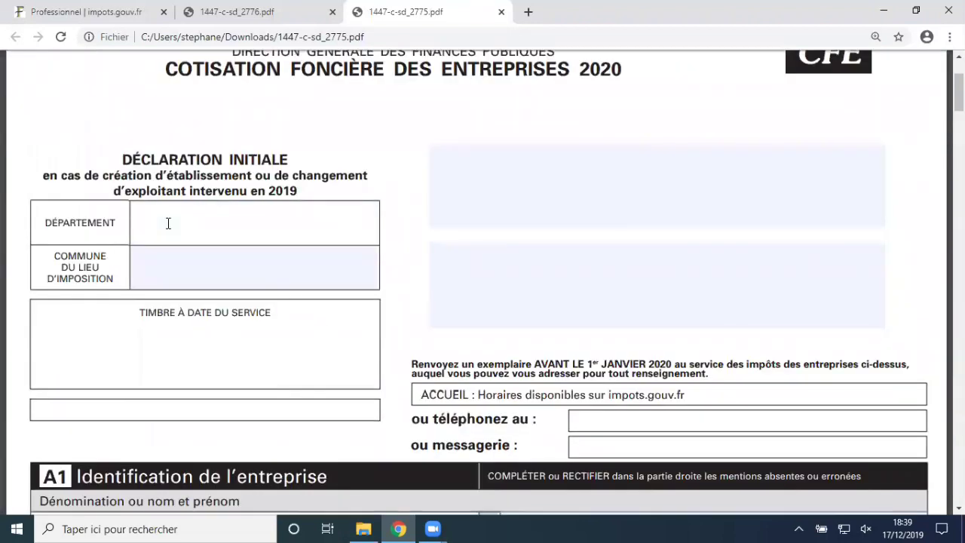
click(164, 267)
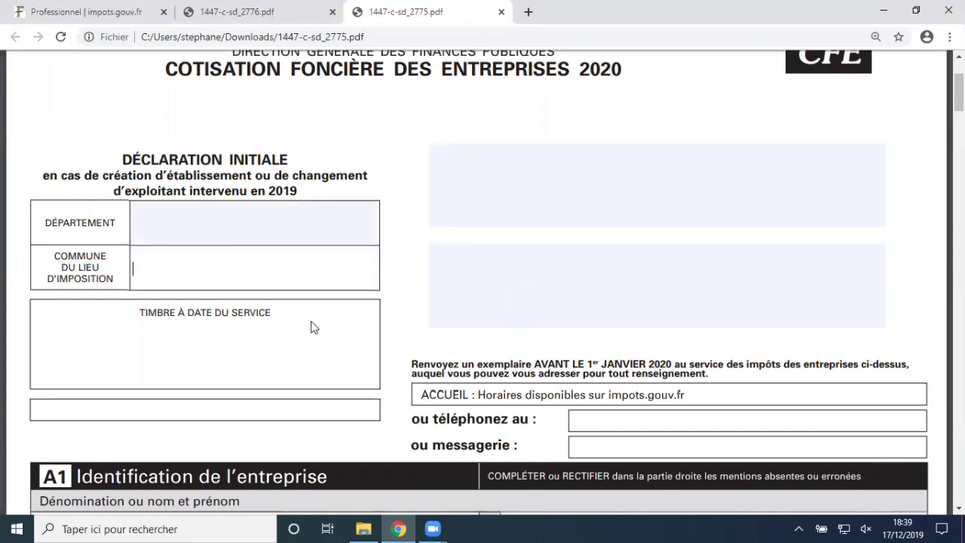
scroll(314, 326, down, 3)
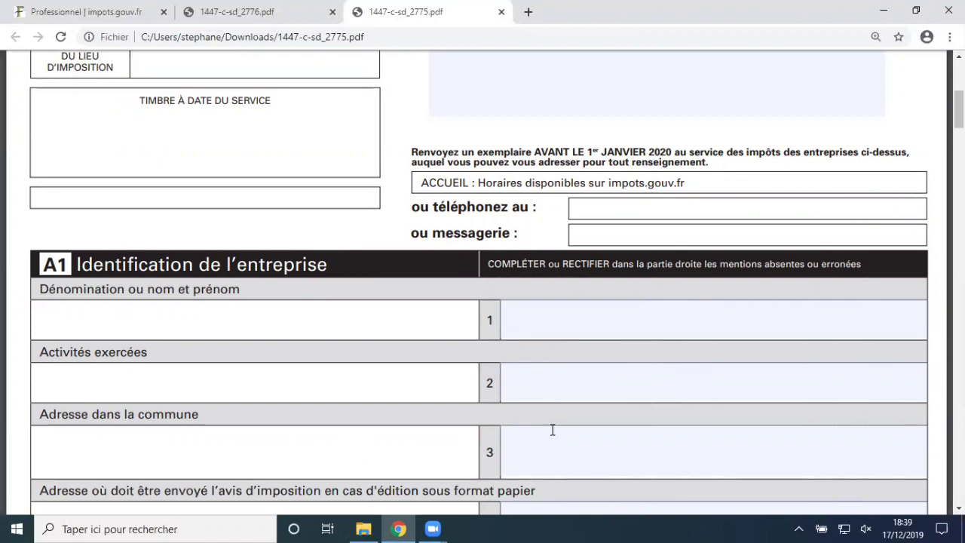
scroll(553, 440, down, 1)
scroll(552, 440, down, 1)
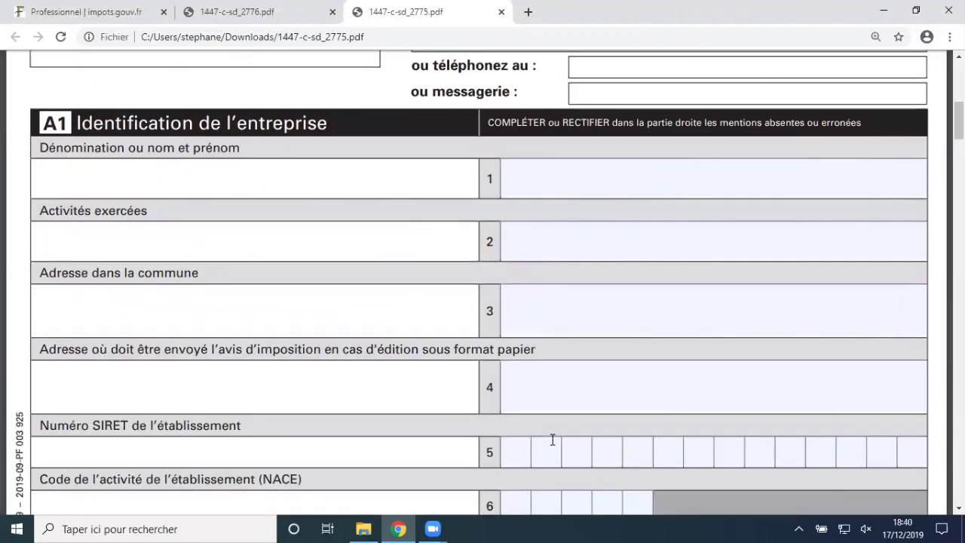
scroll(548, 440, down, 1)
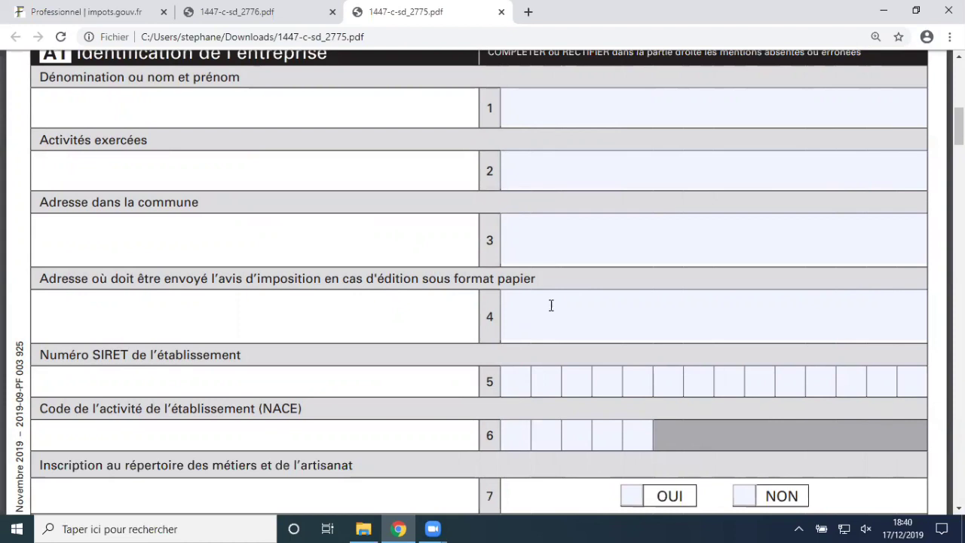
- Open the professional space authentication page on impots.gouv.fr and view the procedures for creating a professional space
click(96, 15)
scroll(327, 147, up, 5)
scroll(326, 147, up, 15)
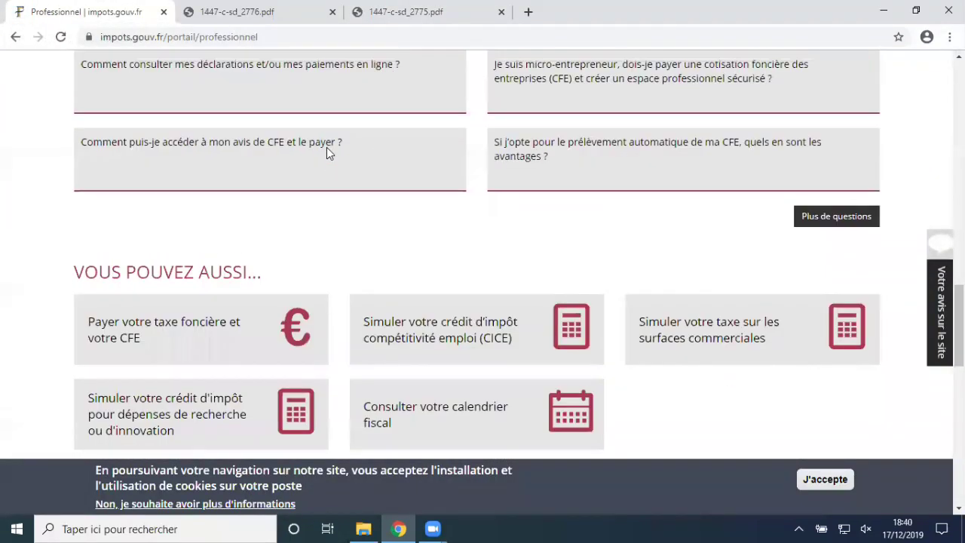
scroll(326, 147, up, 1)
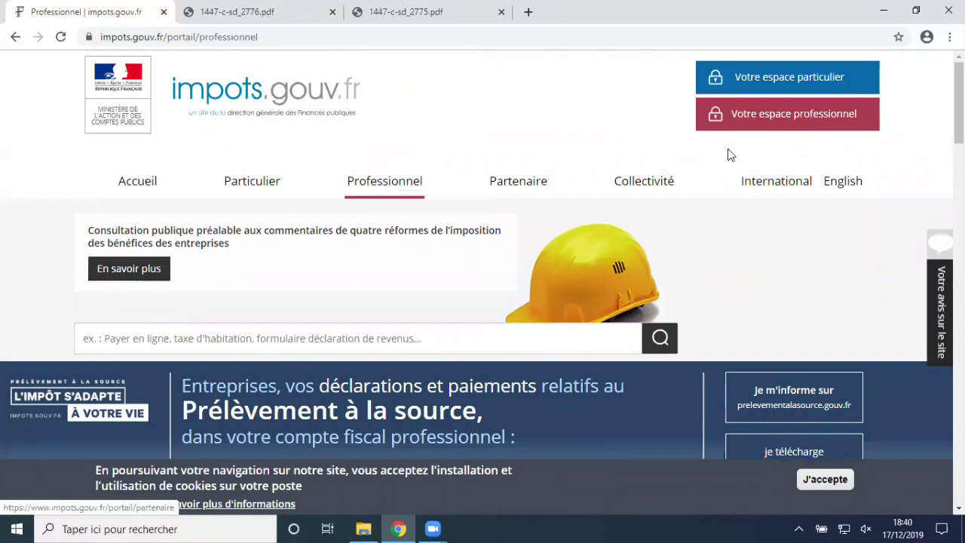
click(785, 113)
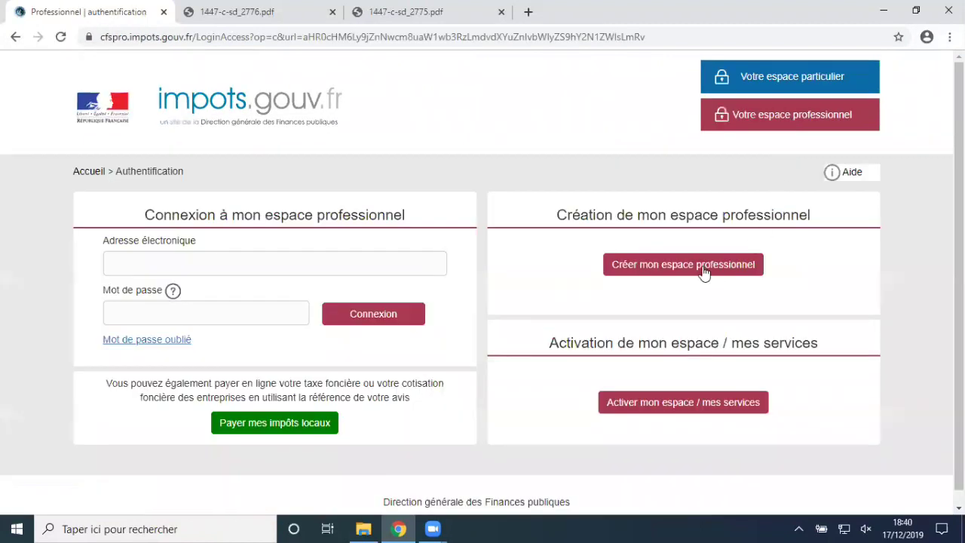
click(702, 270)
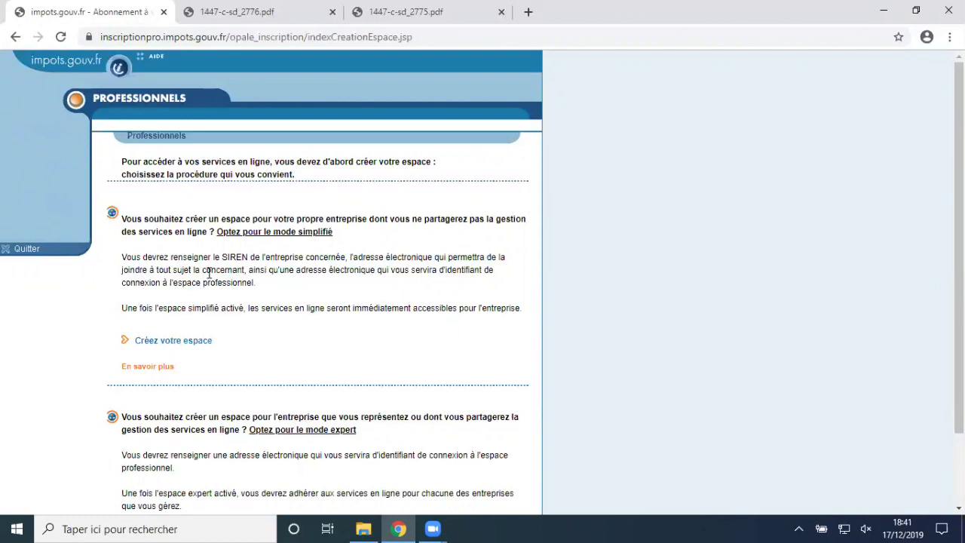
- View the page for activating the professional space and services, and return to section A1 of 1447-c-sd_2775.pdf
click(15, 39)
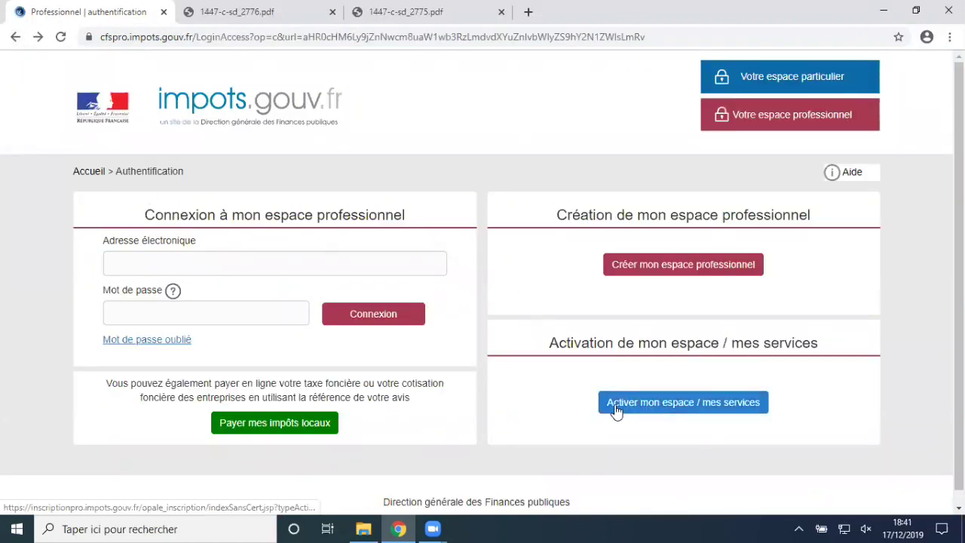
click(656, 410)
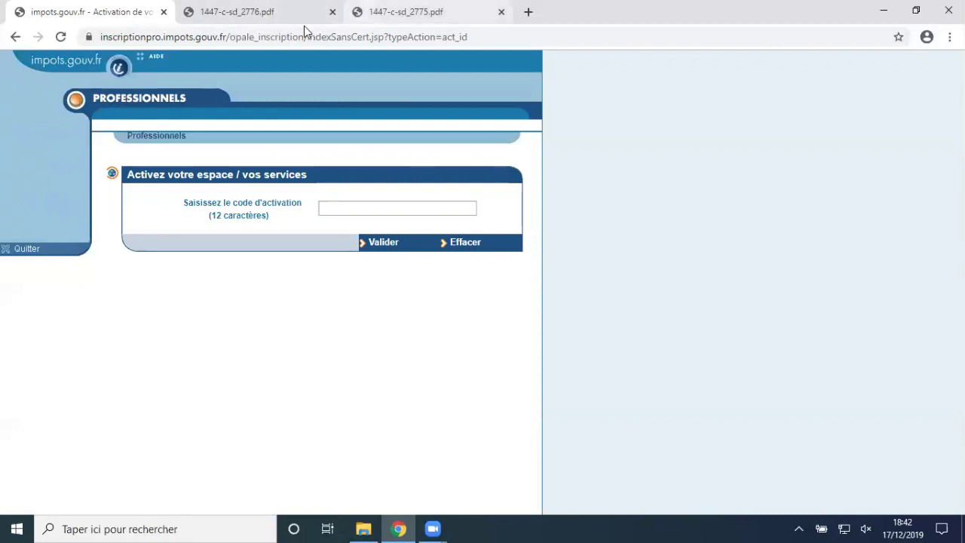
click(373, 23)
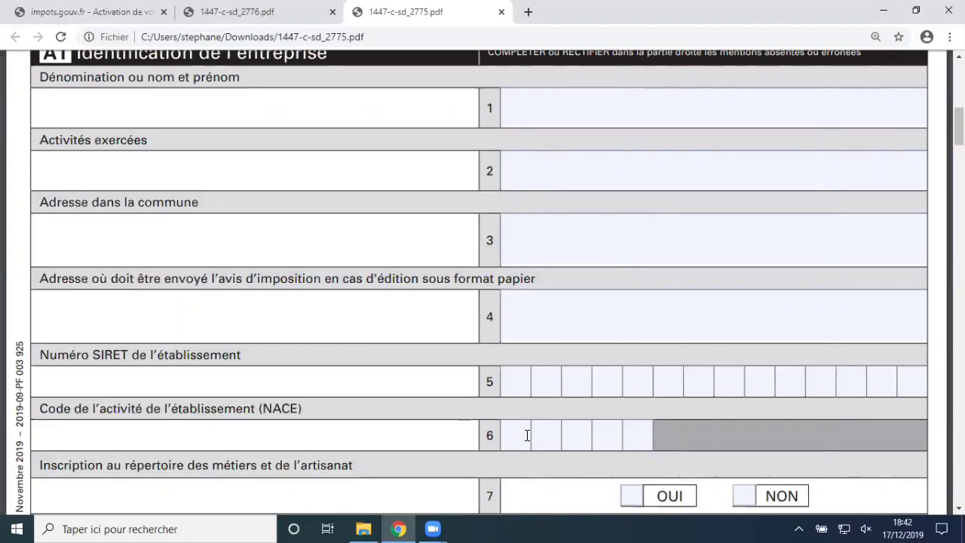
- Examine section A1 through Comptable de l'entreprise and section A2 on professional activity exercised from home or at clients' premises
scroll(527, 435, down, 1)
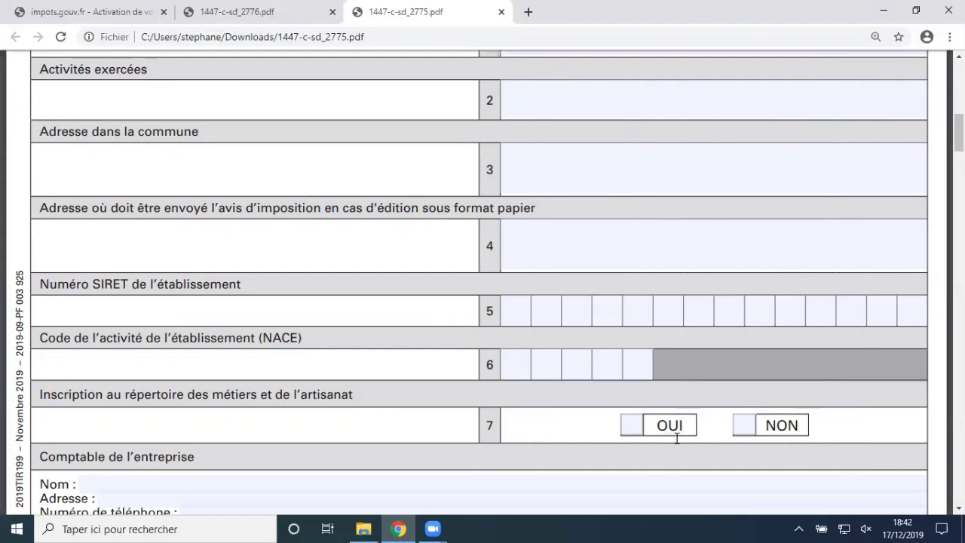
scroll(652, 433, down, 2)
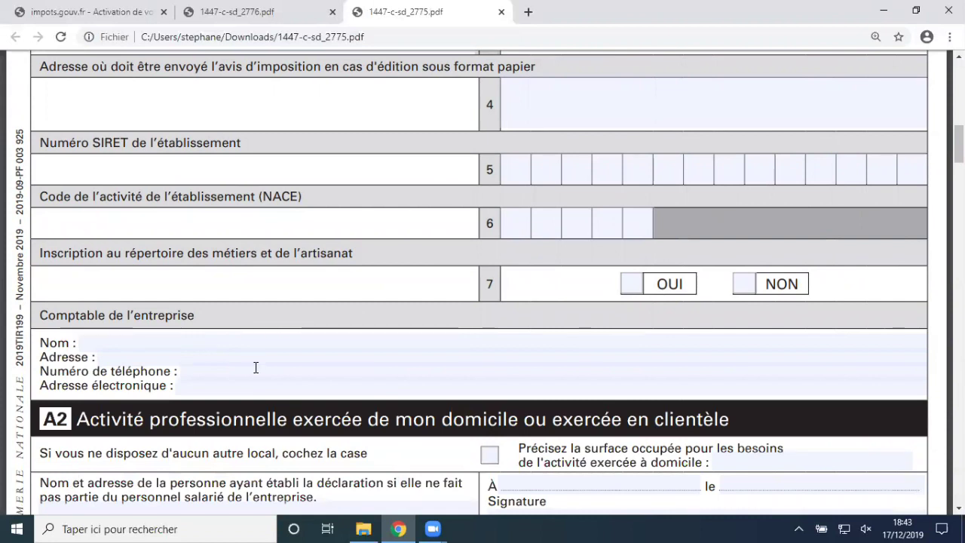
scroll(255, 367, up, 5)
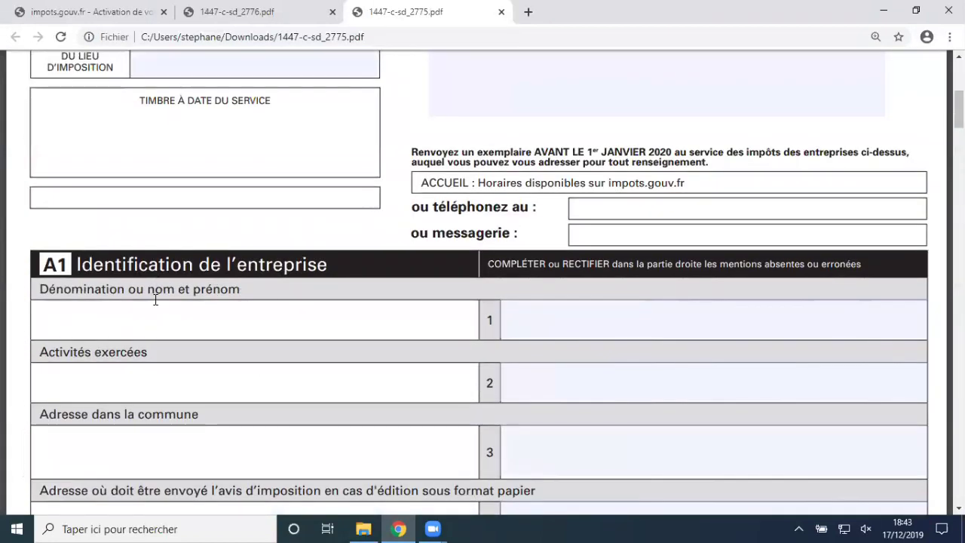
scroll(273, 367, down, 3)
scroll(273, 367, down, 4)
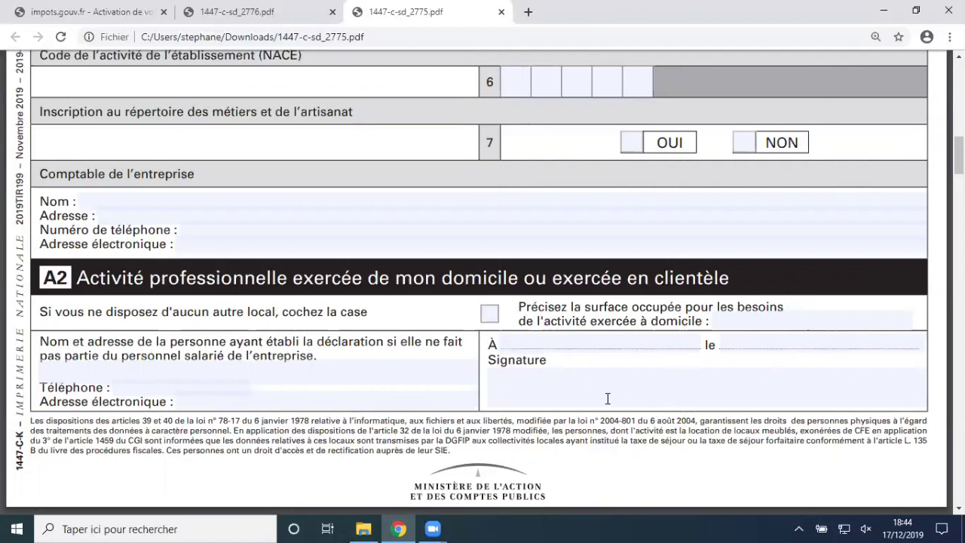
- Review sections A3, Origine de l'établissement, and A4, Identification de l'ancien exploitant
scroll(608, 398, down, 3)
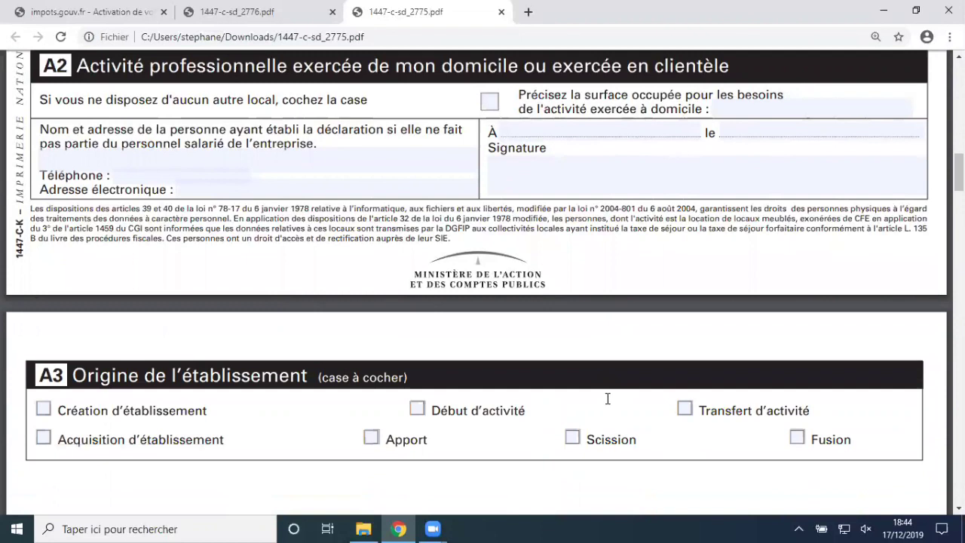
scroll(608, 398, down, 4)
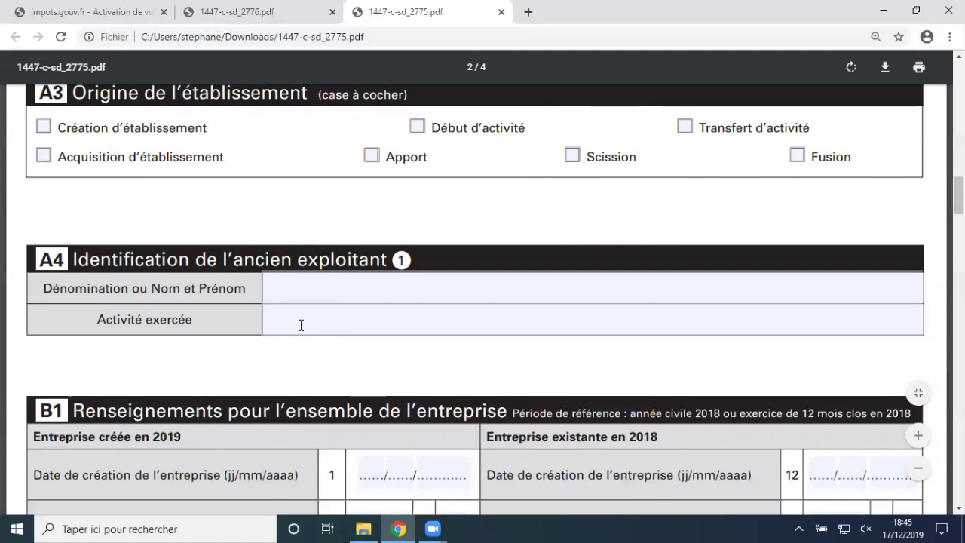
scroll(301, 325, down, 2)
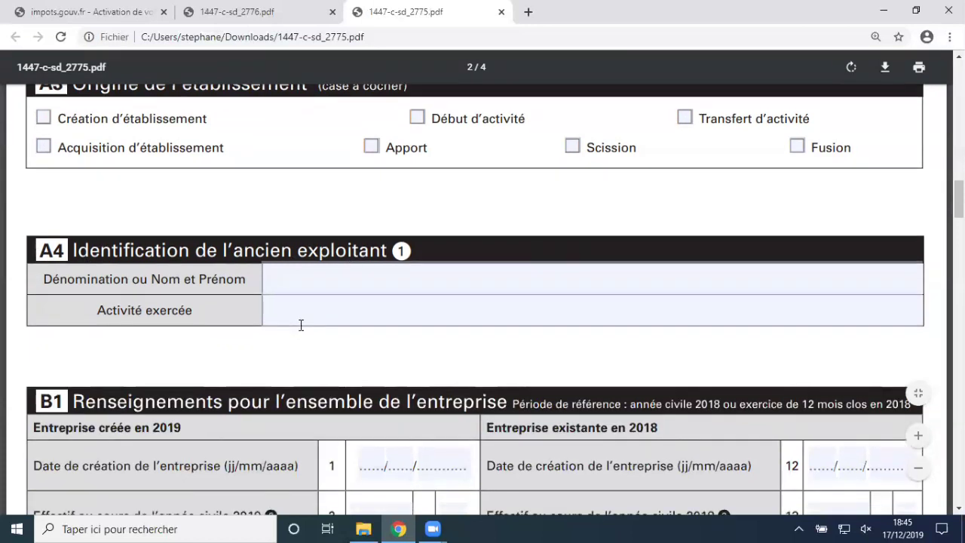
- Examine section B1, Renseignements pour l'ensemble de l'entreprise, from the creation date and workforce lines to the turnover and annual adjustment lines
scroll(301, 325, down, 2)
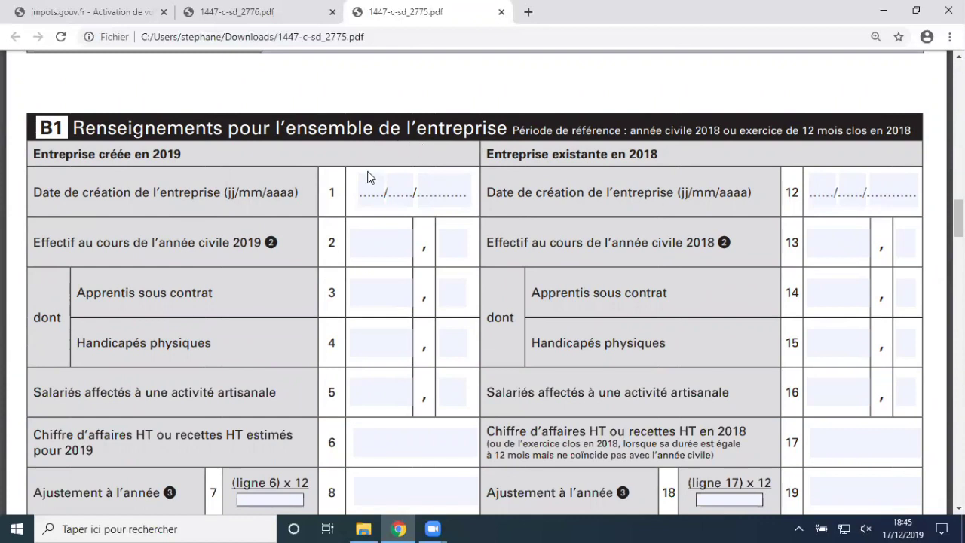
scroll(347, 238, down, 4)
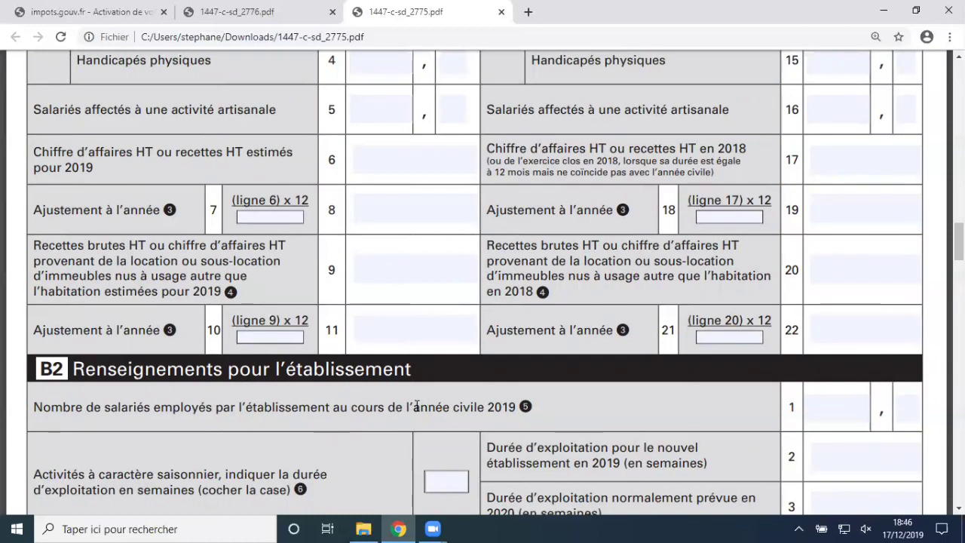
scroll(416, 405, up, 3)
scroll(411, 400, up, 4)
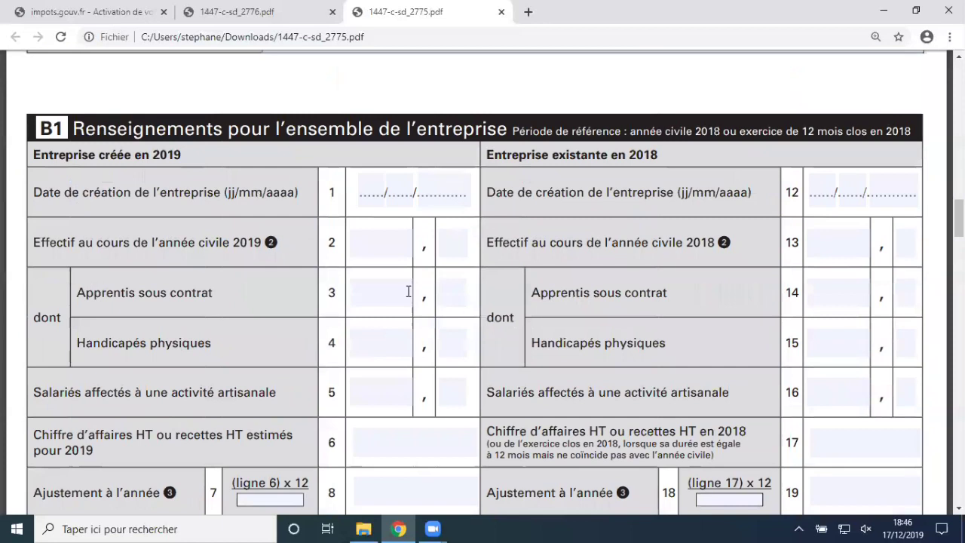
scroll(362, 286, down, 9)
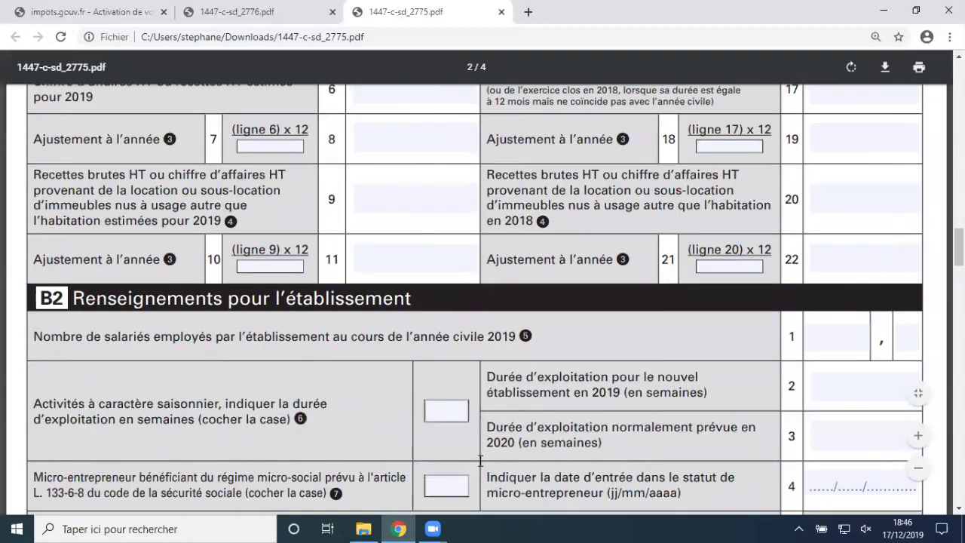
scroll(465, 457, up, 9)
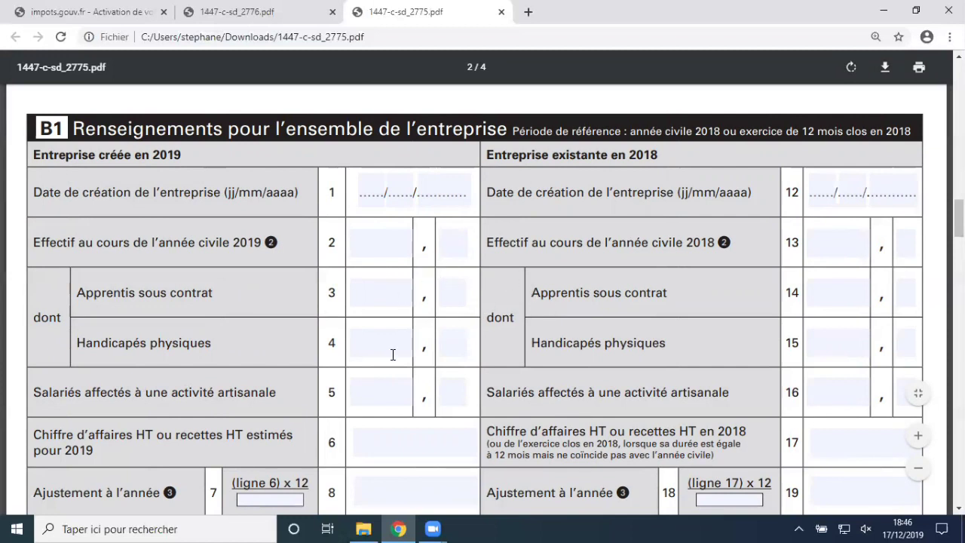
scroll(393, 354, down, 1)
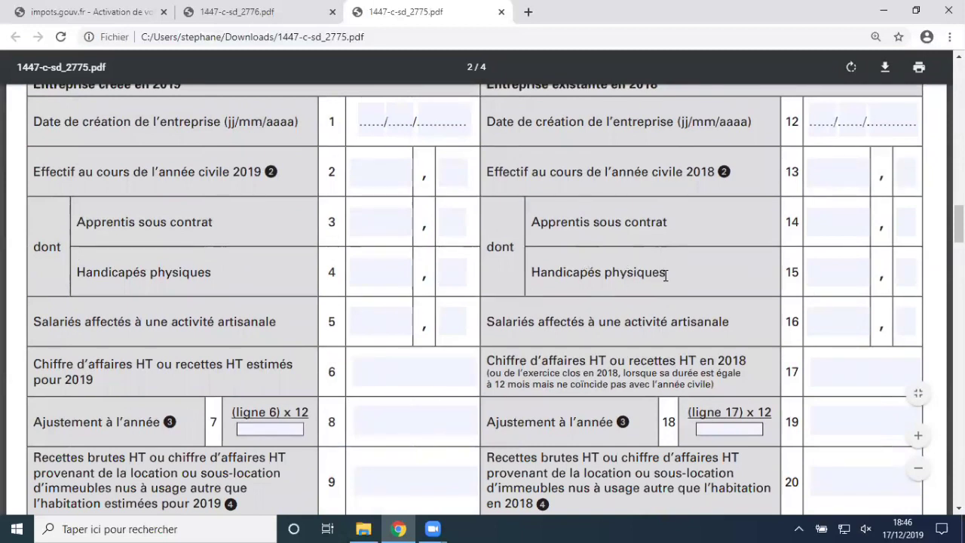
scroll(665, 275, up, 1)
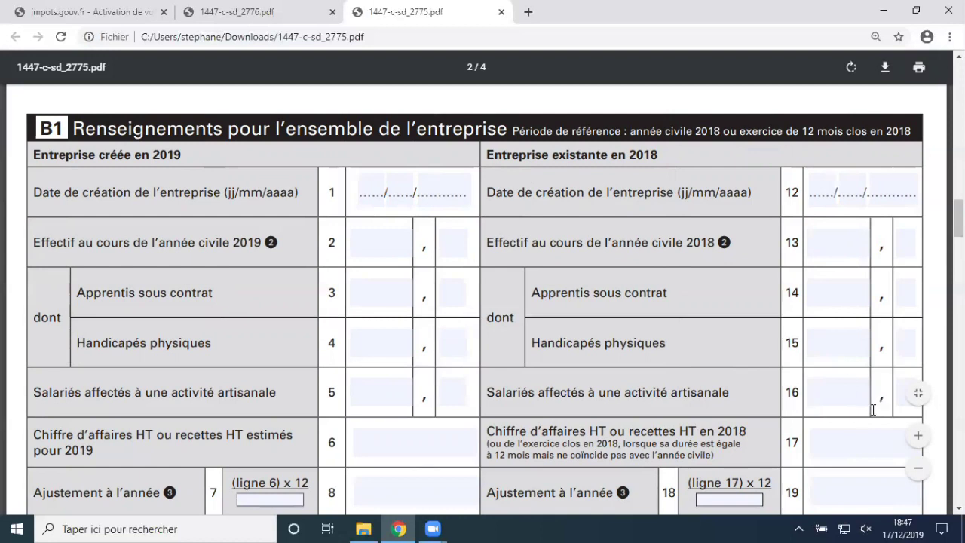
scroll(873, 409, down, 1)
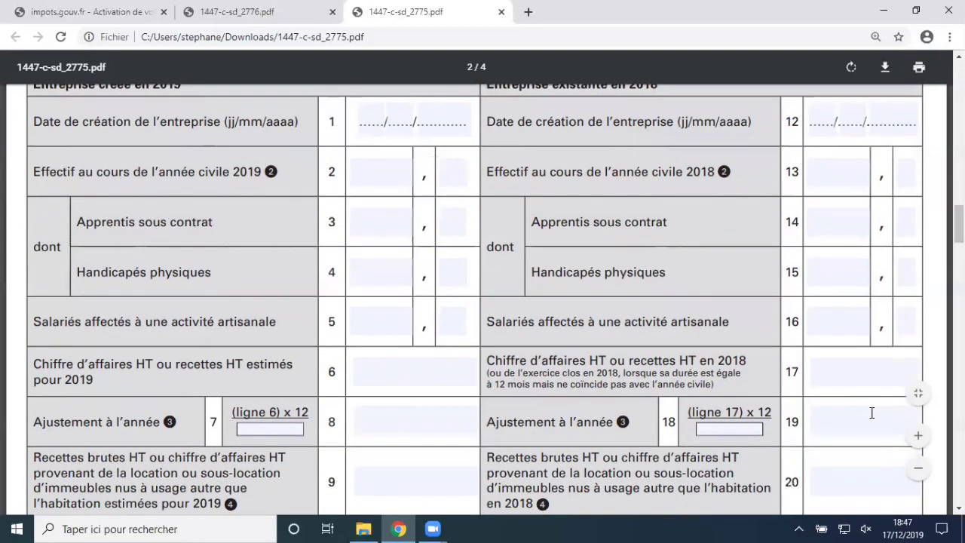
scroll(872, 414, down, 1)
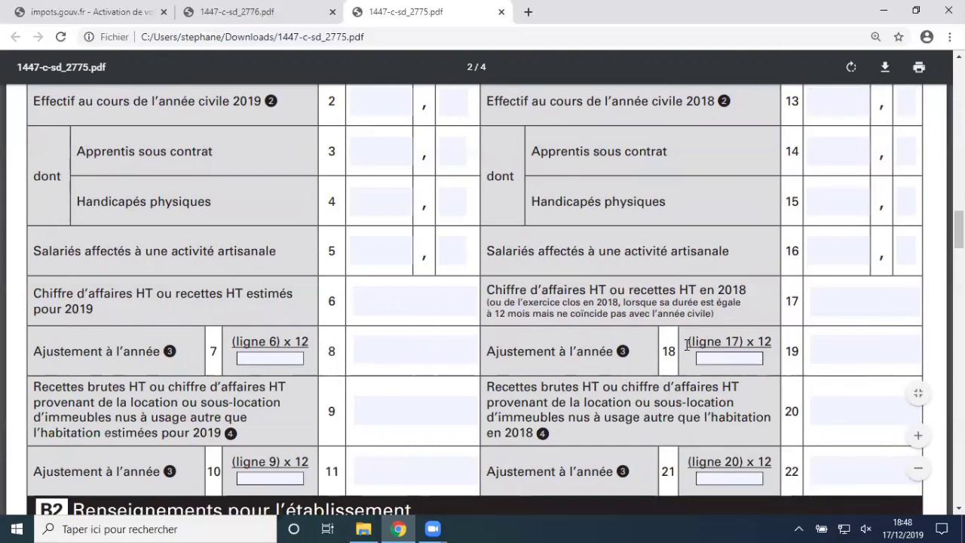
- Point out the 2018 turnover, annual adjustment and bare-property rental receipts fields on lines 17 to 20 of section B1
click(835, 301)
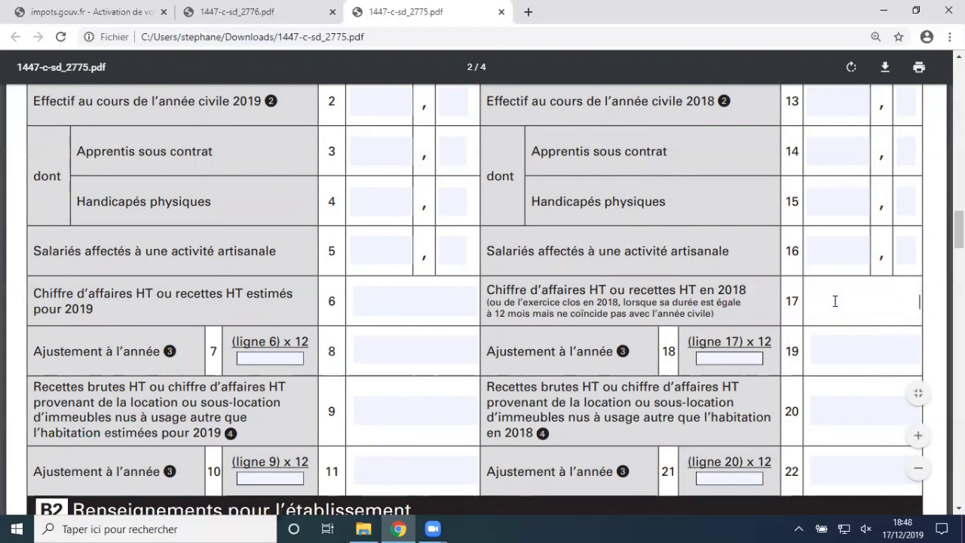
click(738, 362)
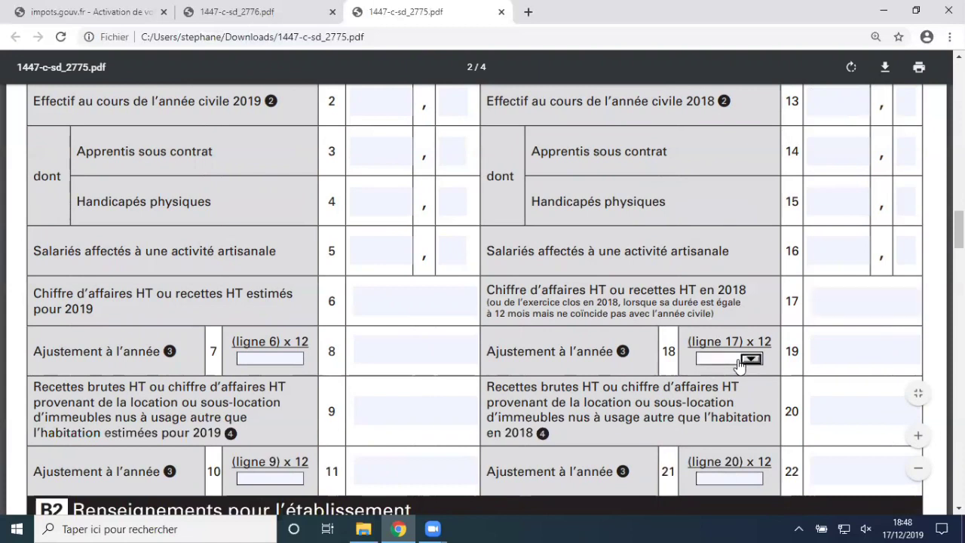
click(841, 347)
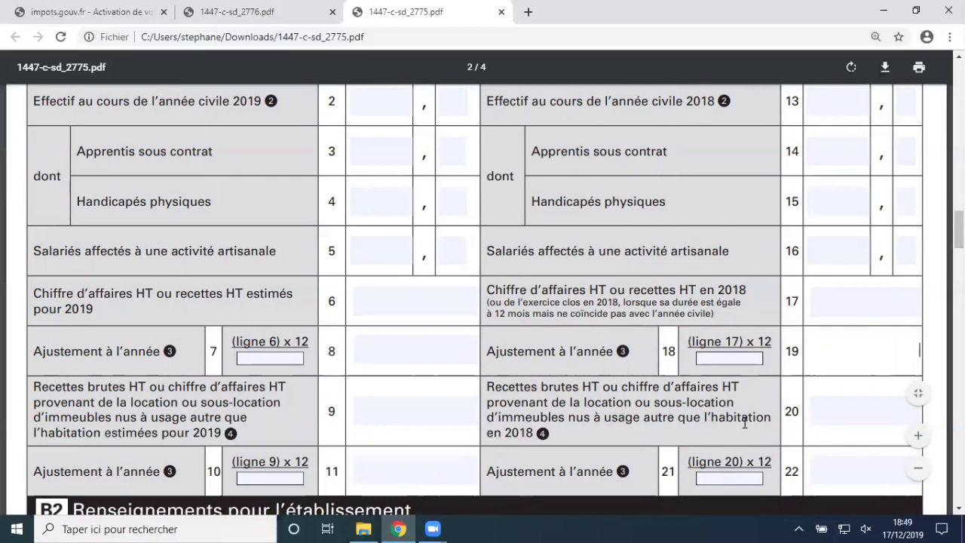
click(857, 410)
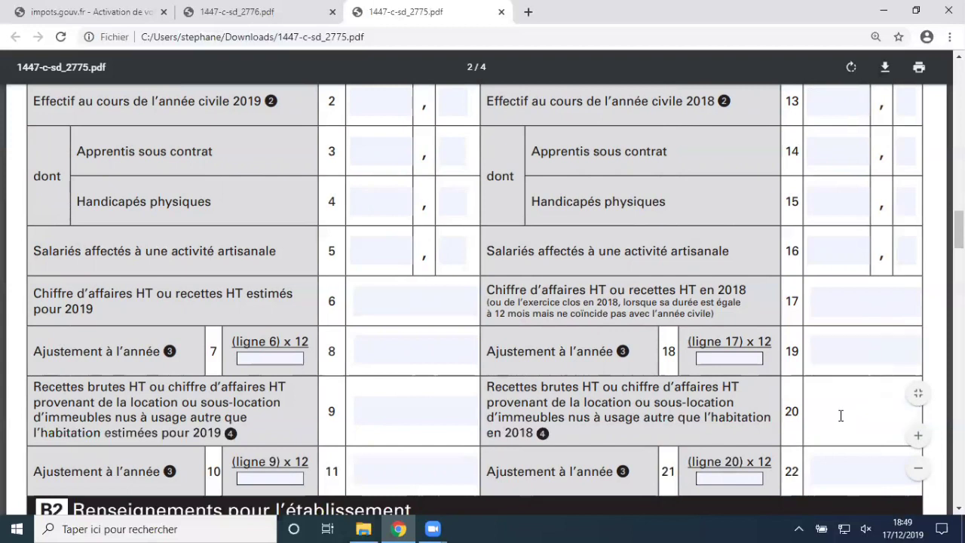
scroll(844, 433, down, 1)
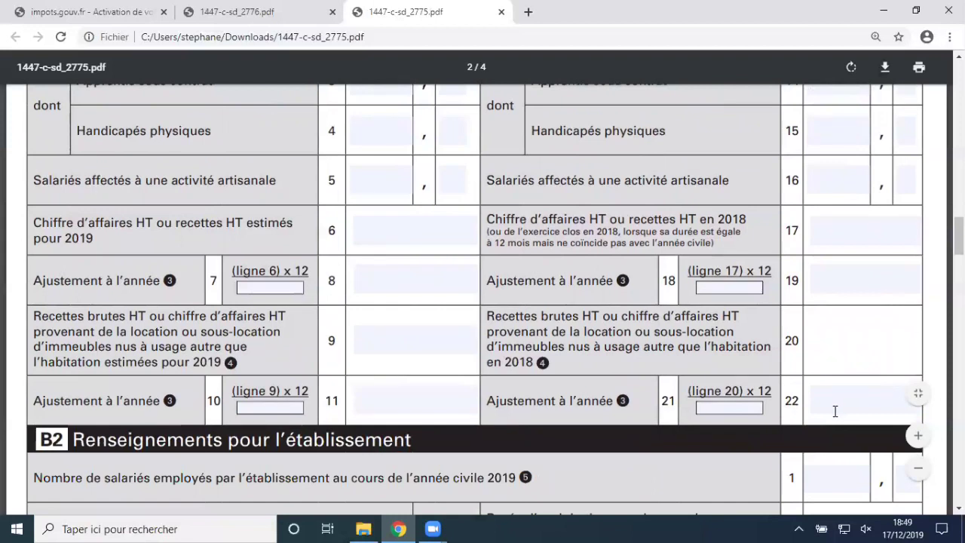
- Compare the Entreprise créée en 2019 and Entreprise existante en 2018 columns of section B1, including their turnover, adjustment and rental receipts lines
scroll(835, 411, up, 3)
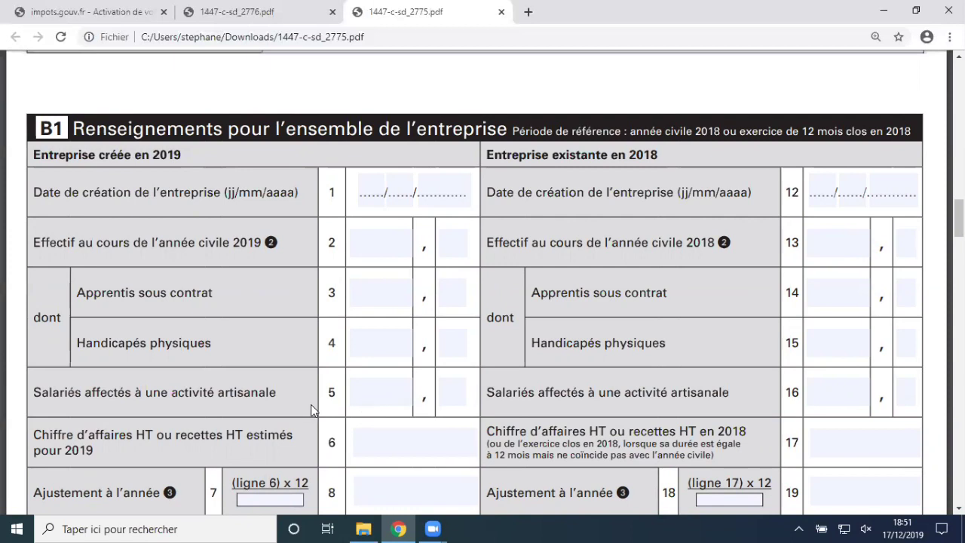
scroll(412, 448, down, 1)
scroll(413, 448, down, 2)
scroll(411, 446, down, 1)
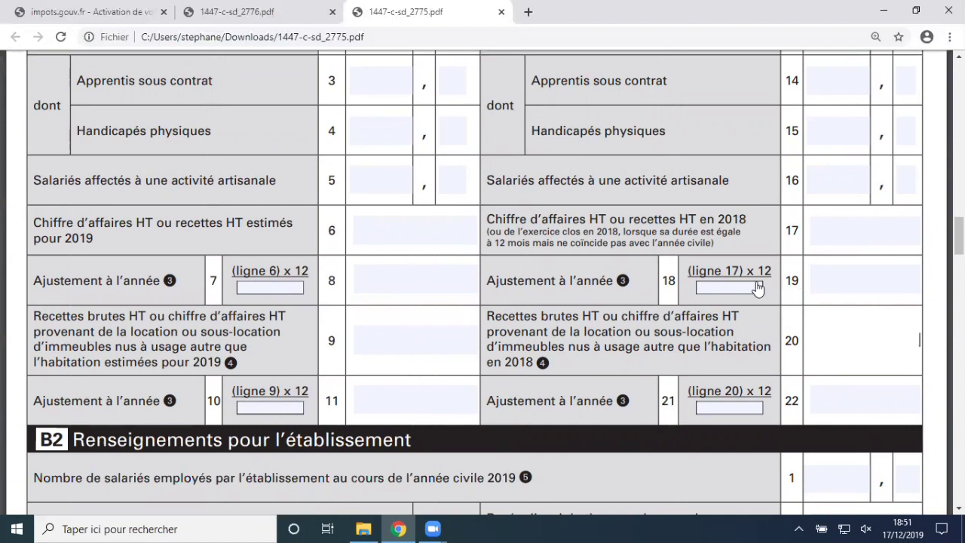
scroll(742, 260, up, 3)
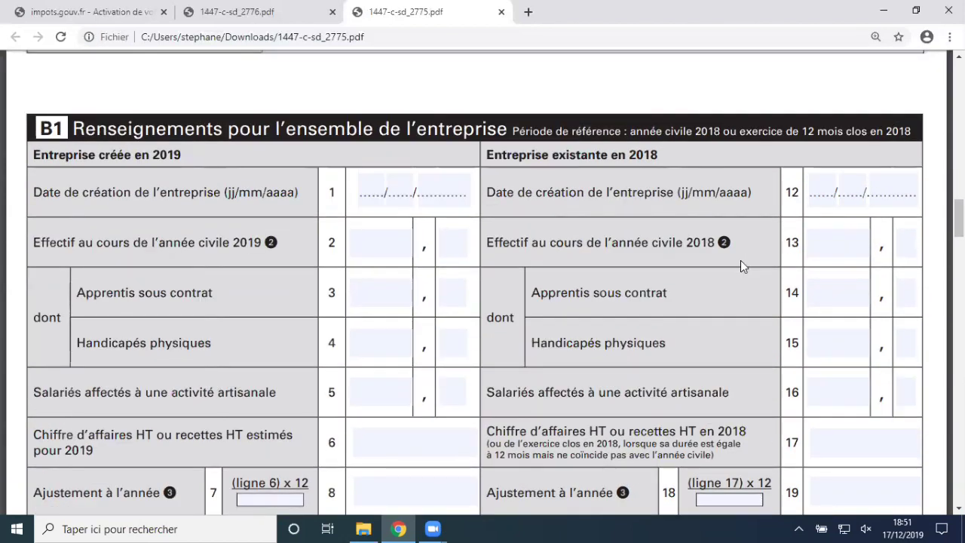
scroll(740, 260, down, 1)
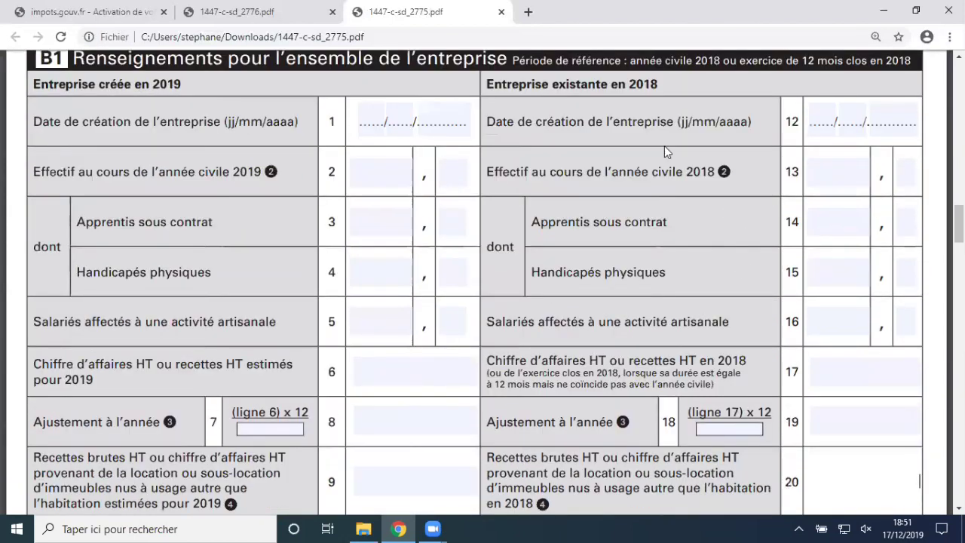
scroll(604, 244, down, 1)
scroll(605, 245, down, 1)
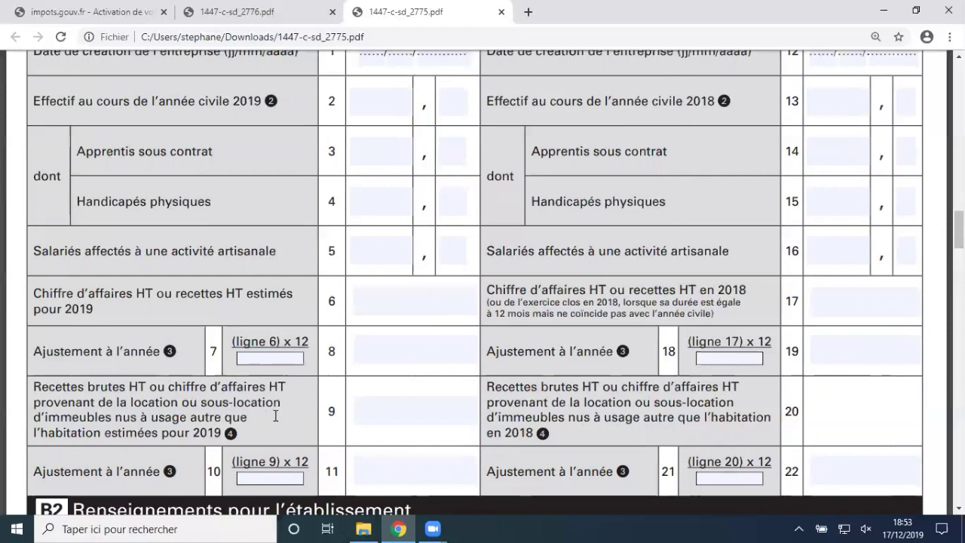
scroll(374, 400, down, 1)
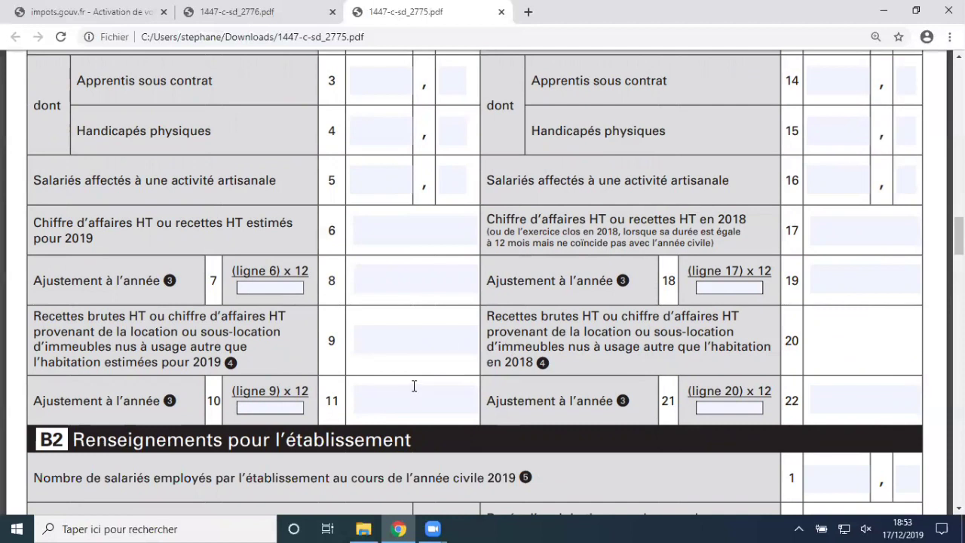
scroll(414, 386, up, 5)
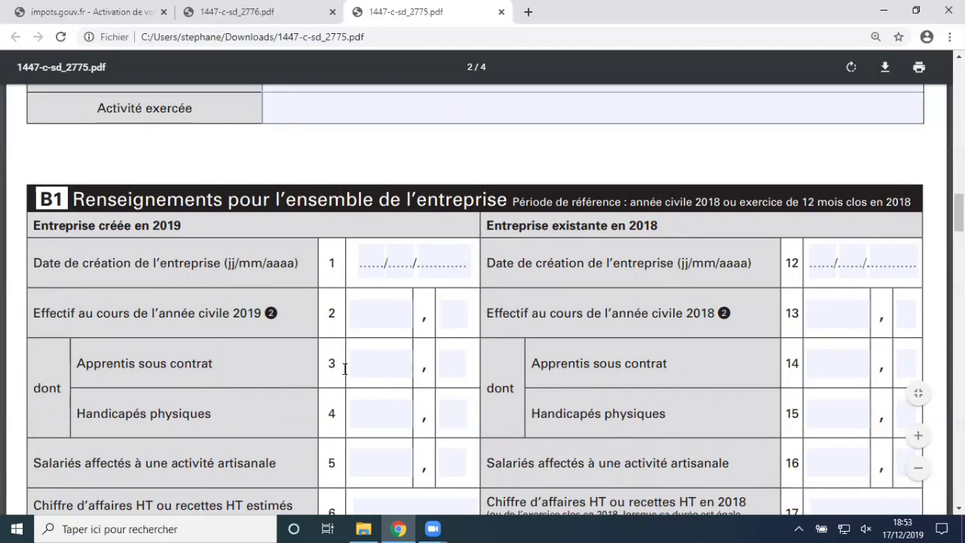
- Examine section B2, Renseignements pour l'établissement, focusing on the 2019 employee count fields and comparing them with the workforce lines in B1
scroll(344, 368, down, 7)
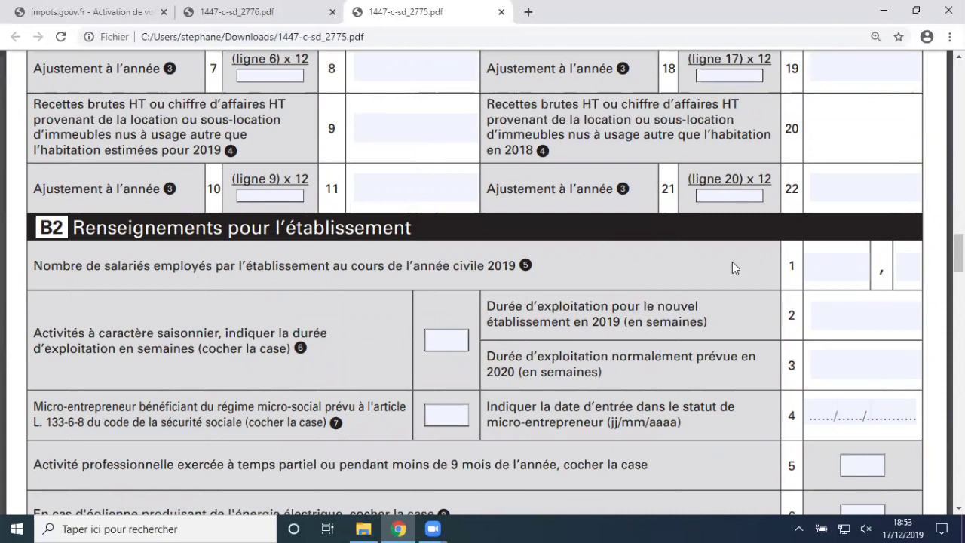
click(846, 268)
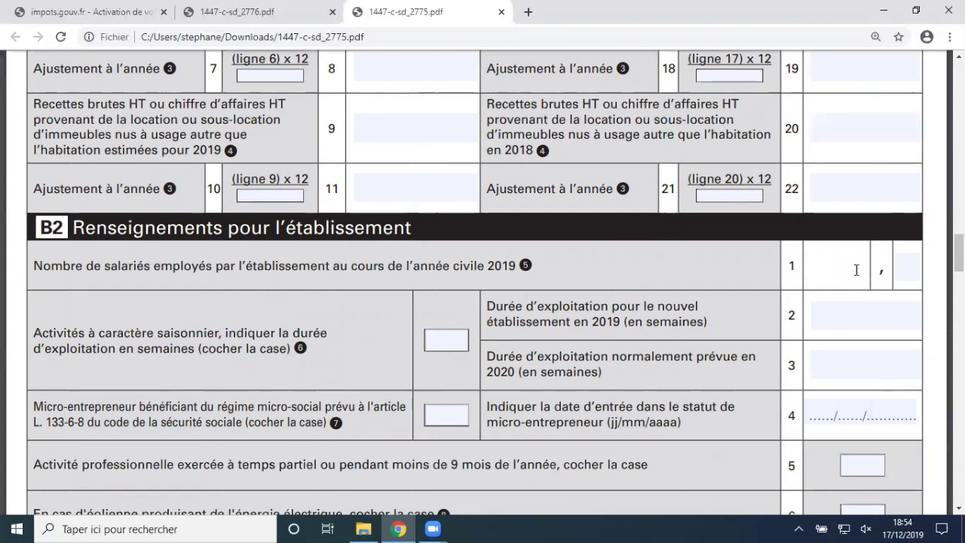
click(910, 269)
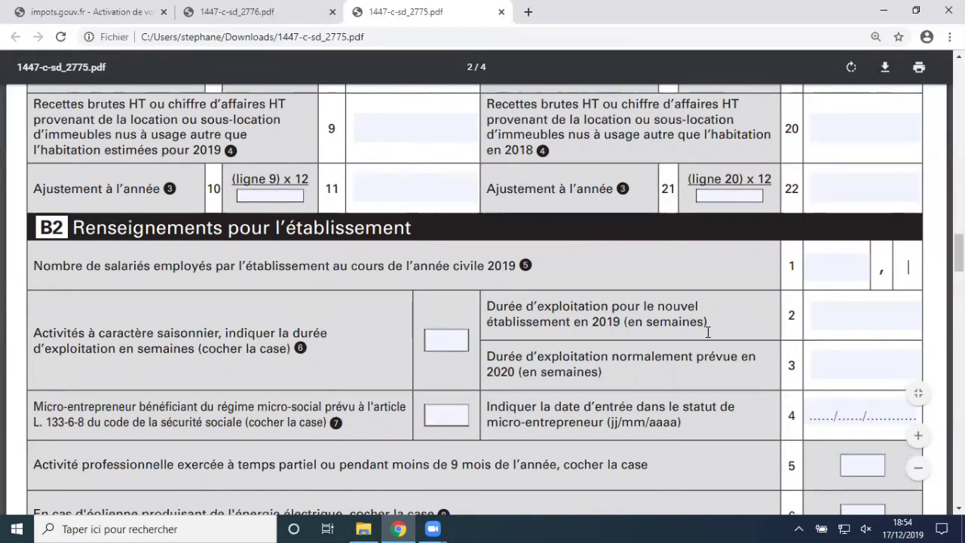
scroll(528, 256, up, 3)
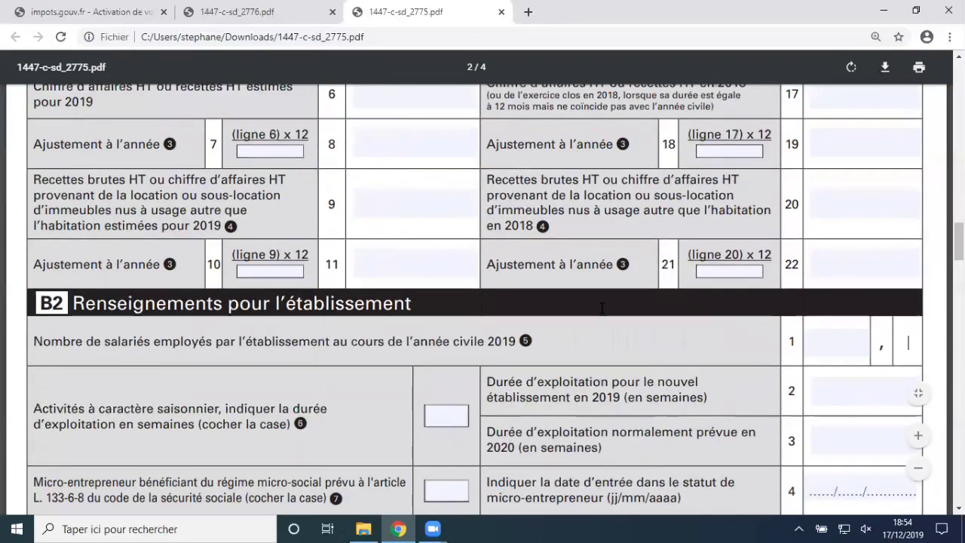
scroll(460, 190, up, 2)
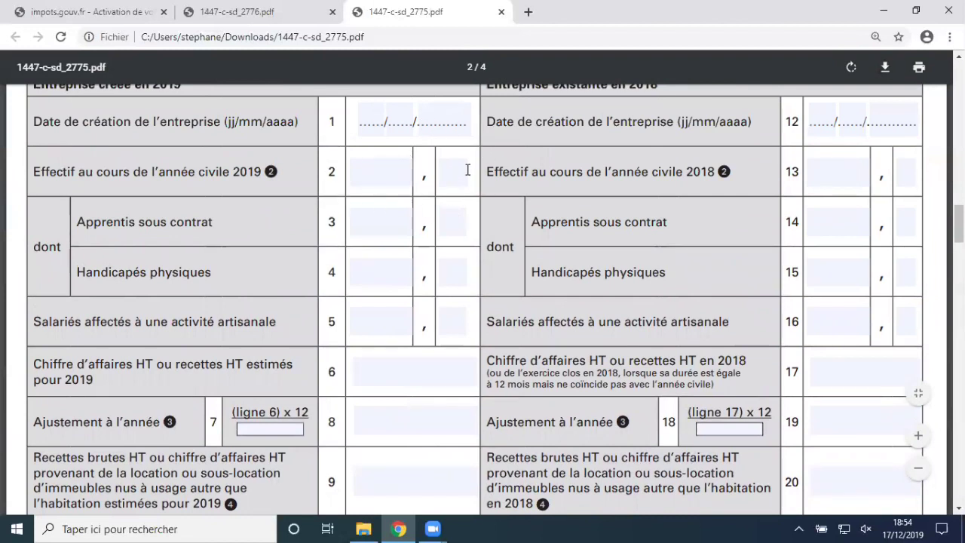
scroll(477, 299, down, 4)
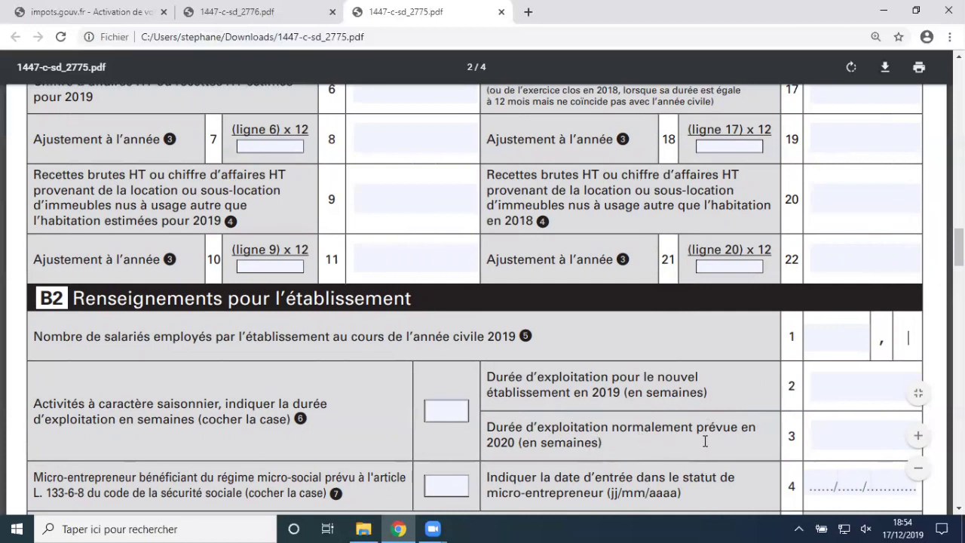
scroll(705, 441, down, 1)
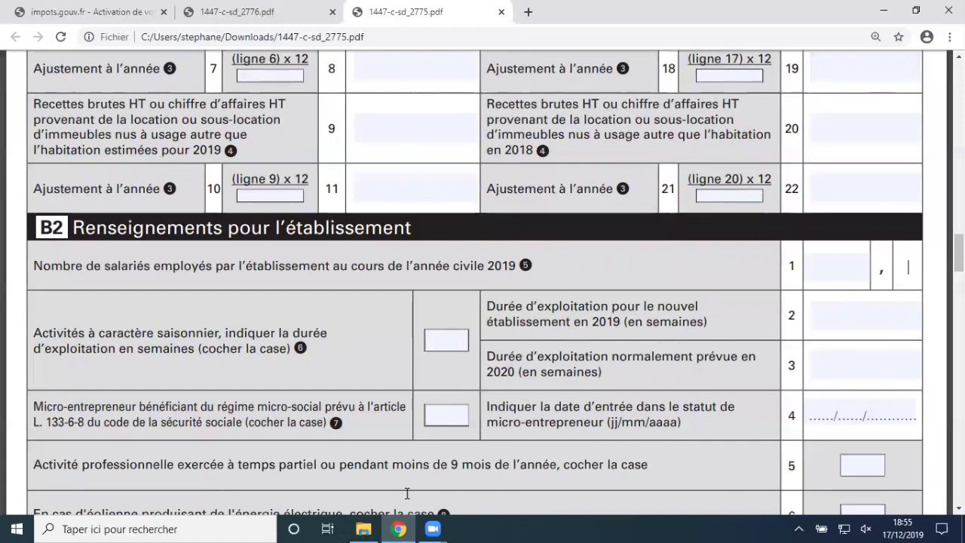
- Examine the remaining B2 lines, from seasonal activity and micro-entrepreneur status to the hydraulic works line, and look back at section B1
scroll(445, 453, down, 1)
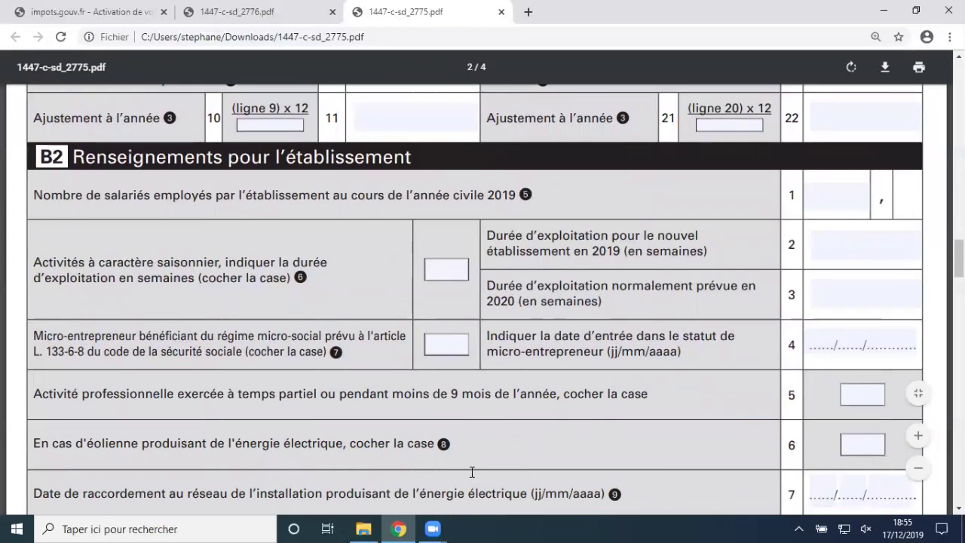
scroll(501, 469, down, 1)
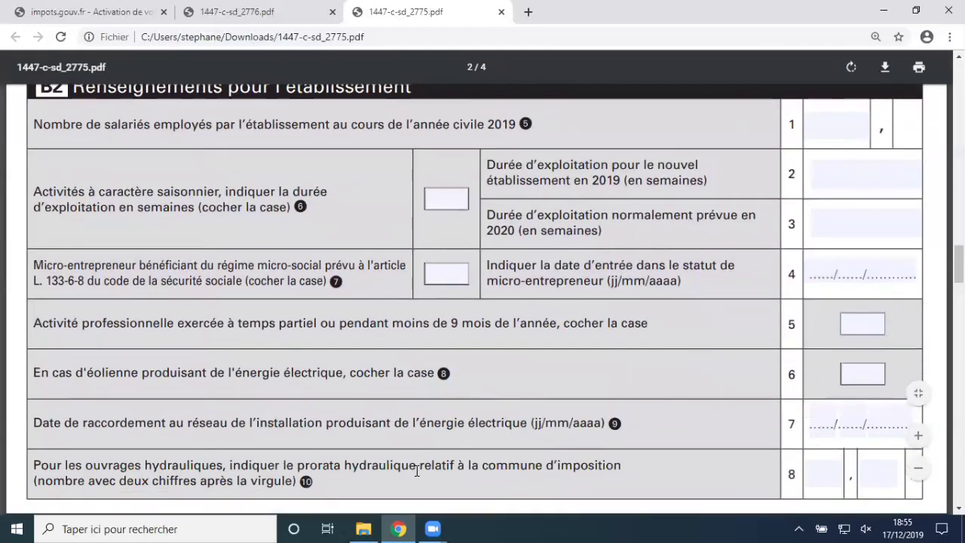
scroll(726, 427, down, 1)
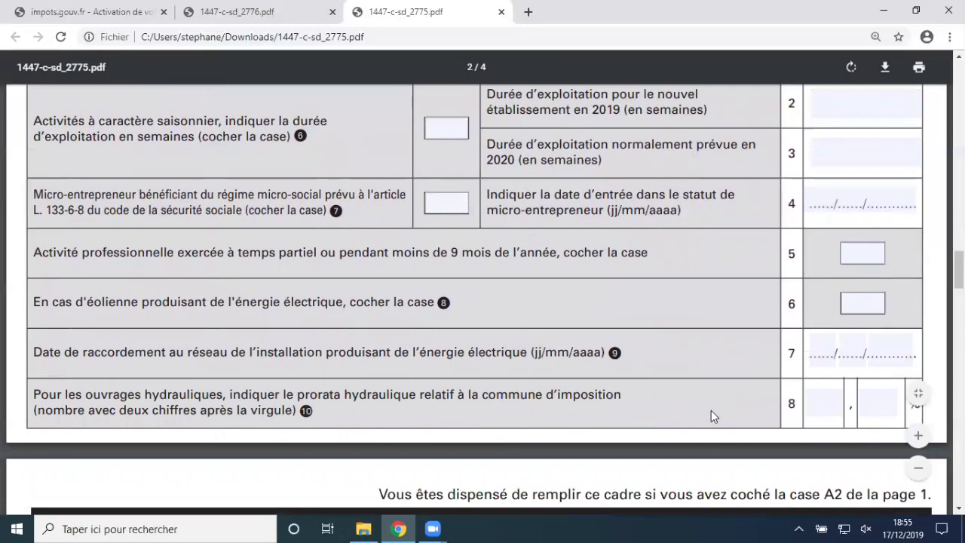
scroll(711, 410, up, 6)
scroll(711, 410, up, 4)
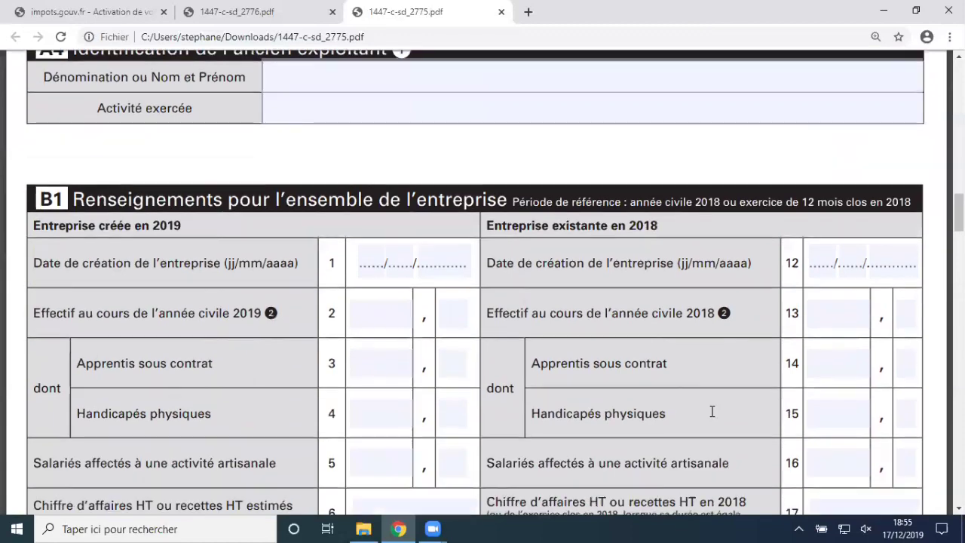
scroll(712, 411, down, 5)
scroll(712, 411, down, 4)
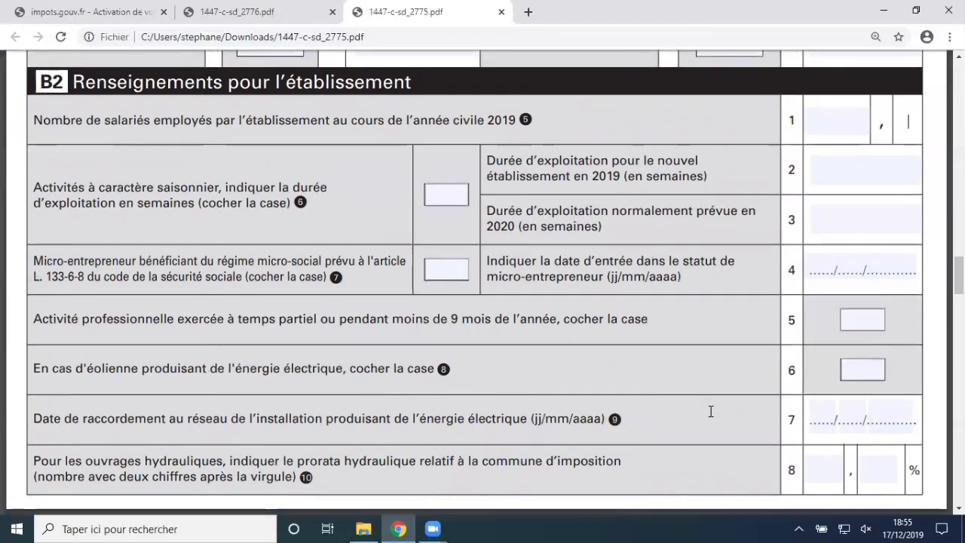
- Read the introduction to section C on property subject to taxe foncière and check its exemption note against the A2 home-activity checkbox
scroll(711, 411, down, 4)
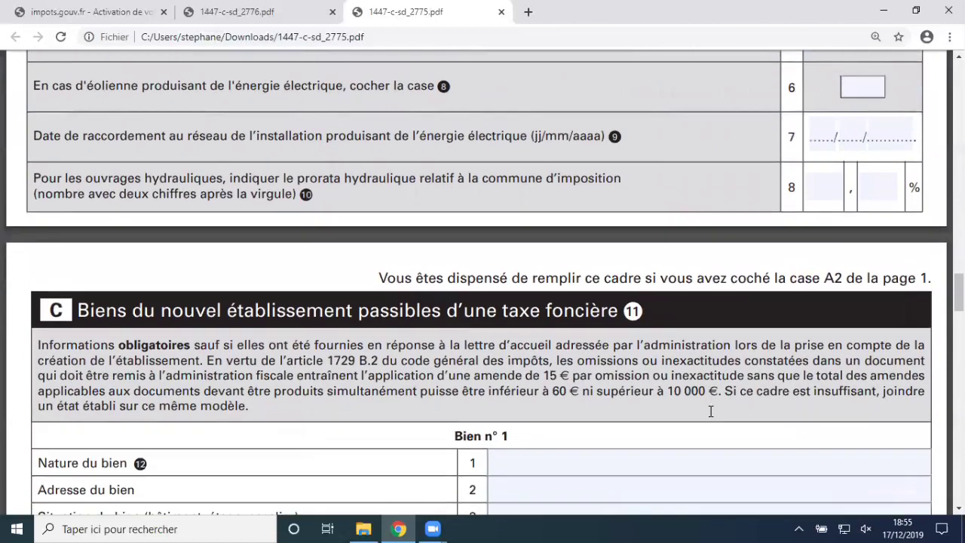
scroll(711, 411, down, 1)
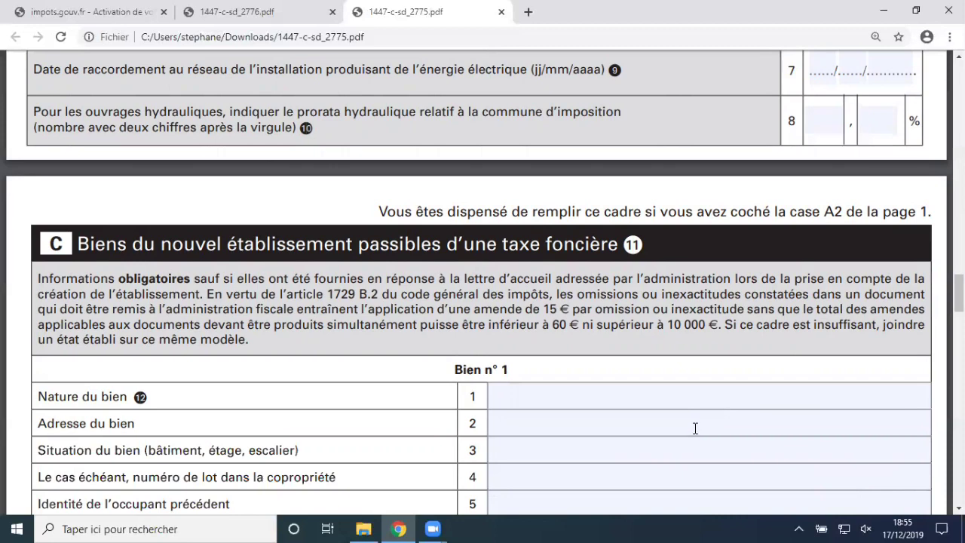
scroll(692, 428, up, 5)
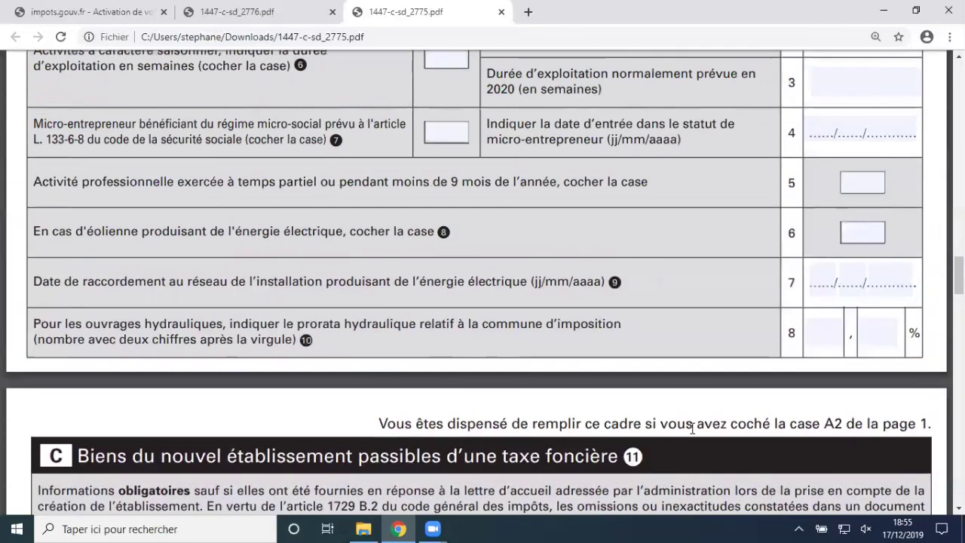
scroll(692, 428, up, 10)
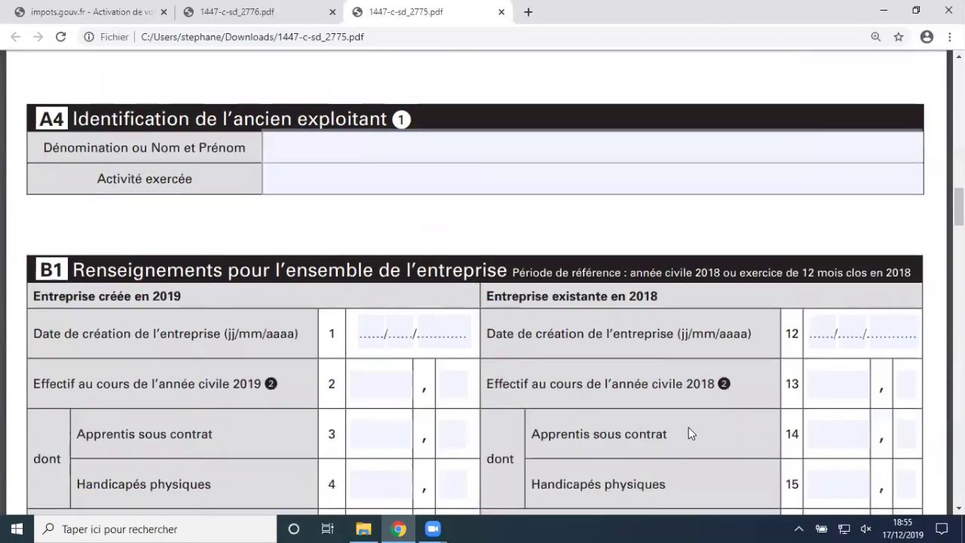
scroll(690, 433, up, 5)
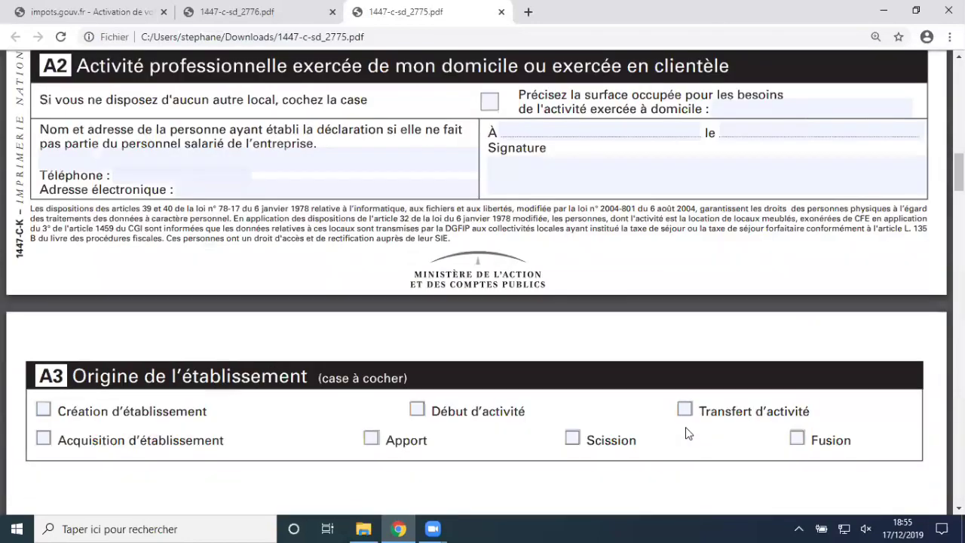
scroll(688, 432, up, 1)
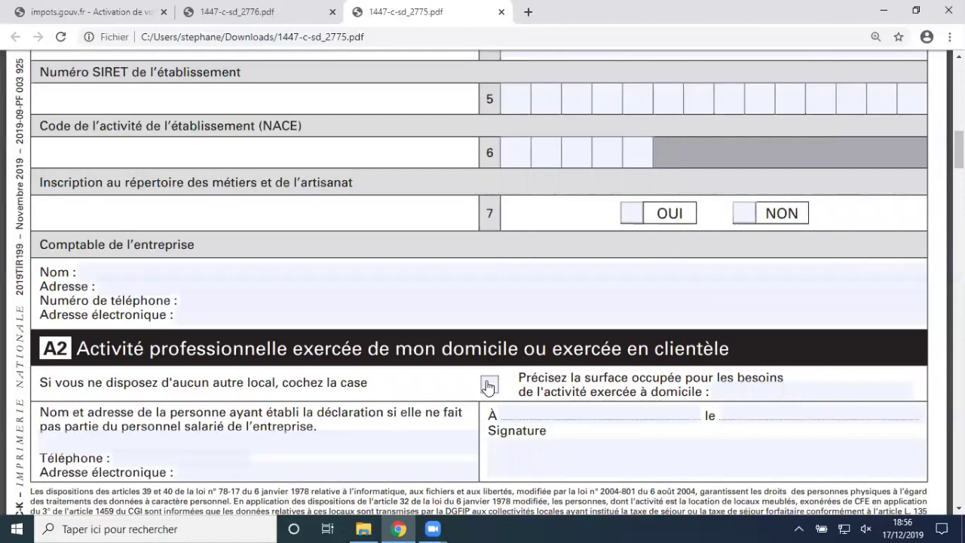
scroll(491, 387, down, 6)
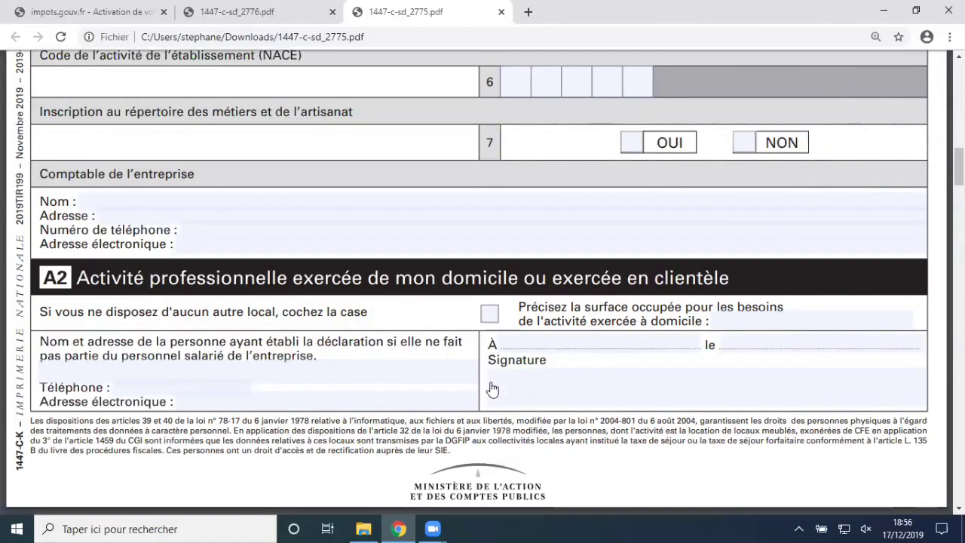
scroll(491, 387, down, 10)
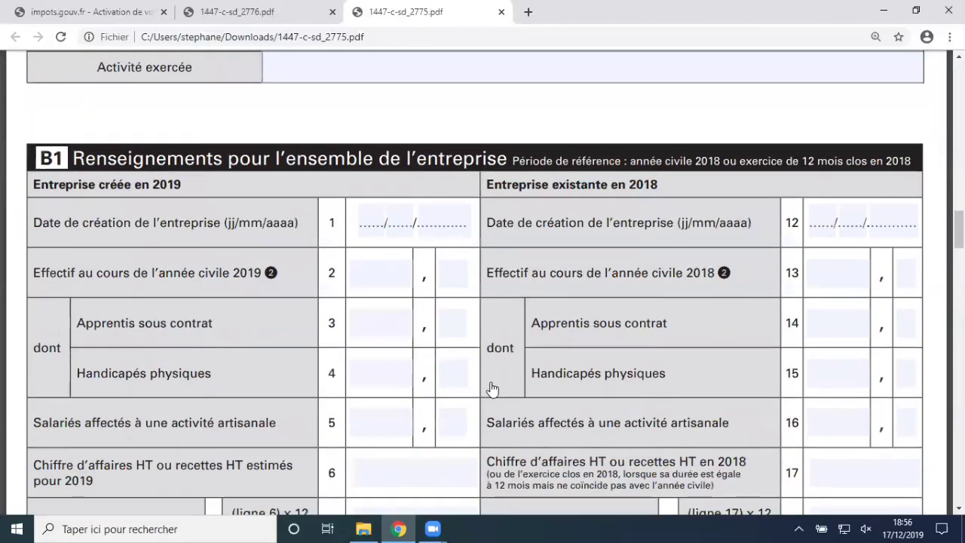
scroll(491, 388, down, 5)
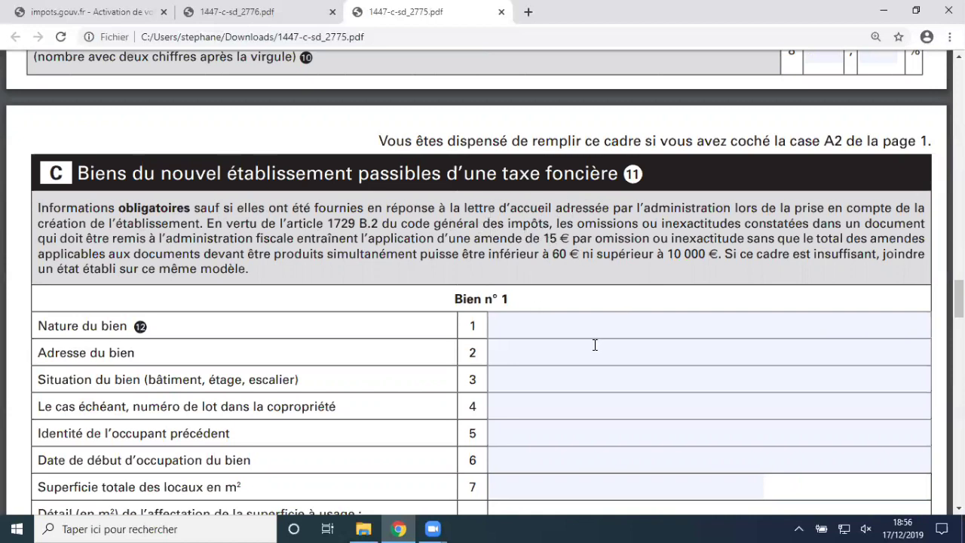
- Point out the Bien n° 1 fields on lines 1 to 7 of section C, from Nature du bien to Superficie totale des locaux
scroll(595, 344, down, 3)
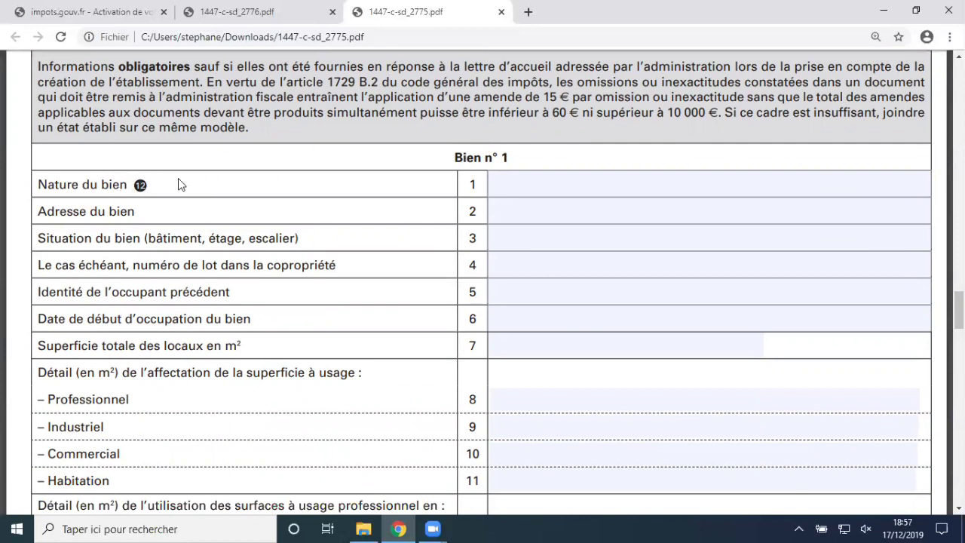
scroll(178, 178, up, 2)
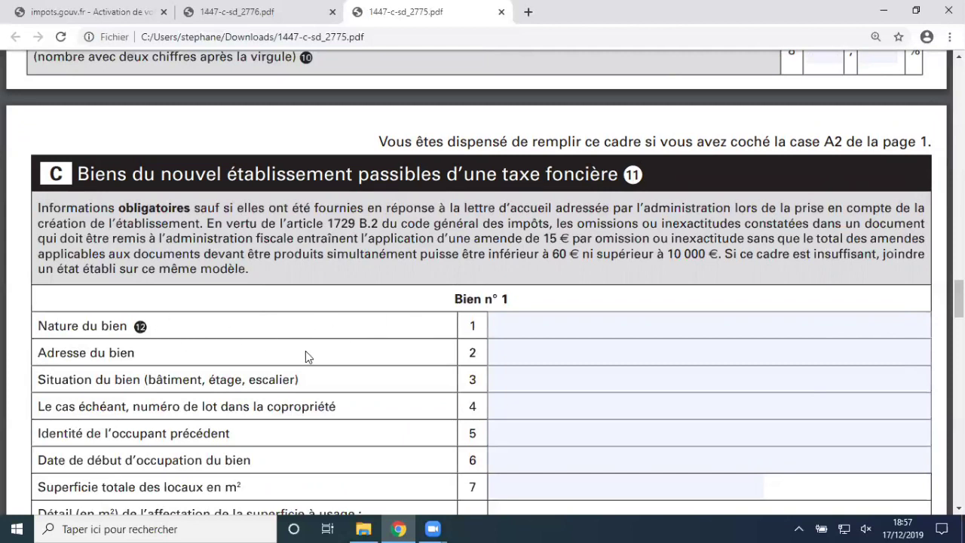
click(553, 328)
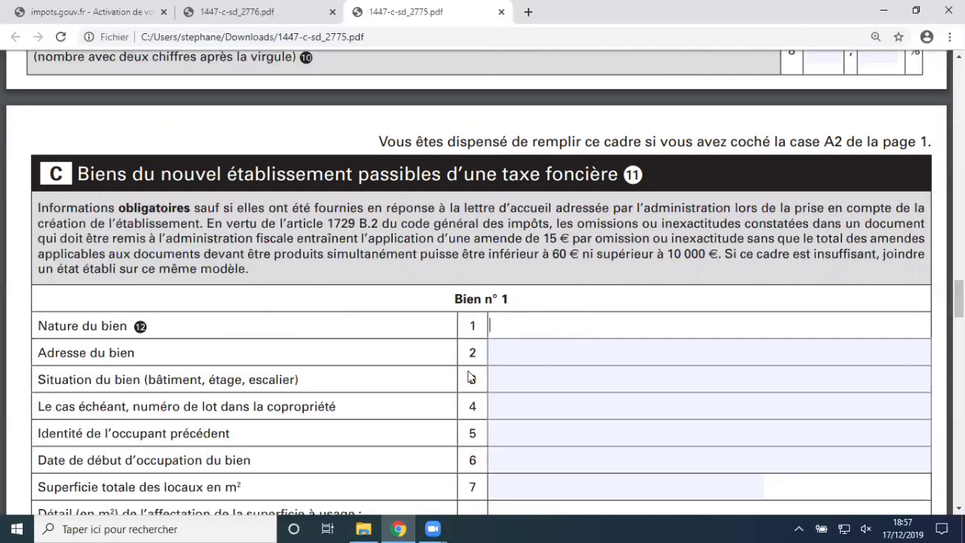
click(532, 402)
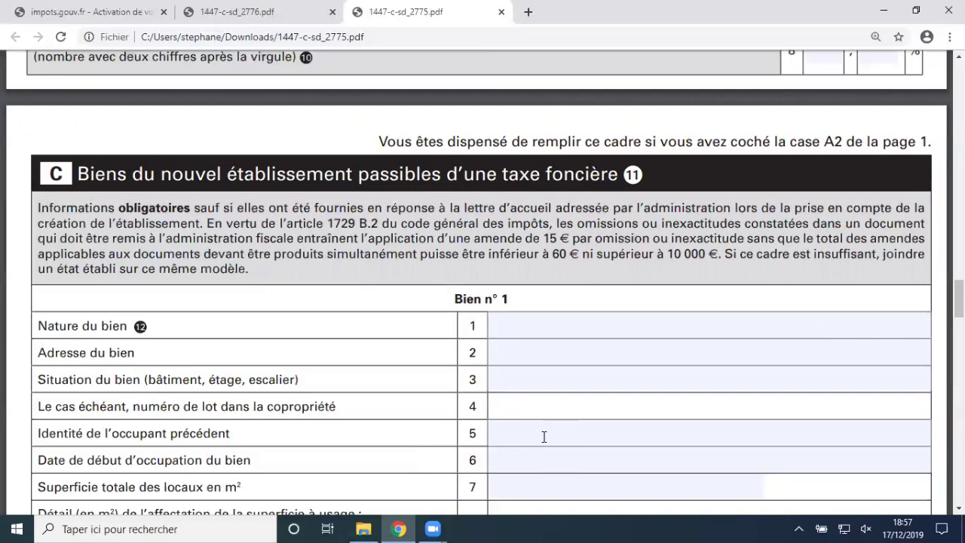
click(545, 434)
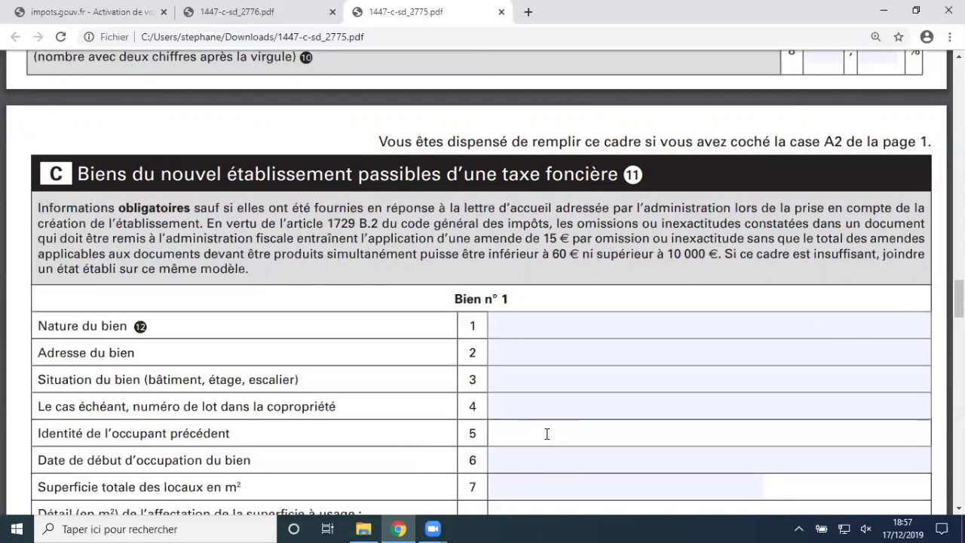
click(517, 457)
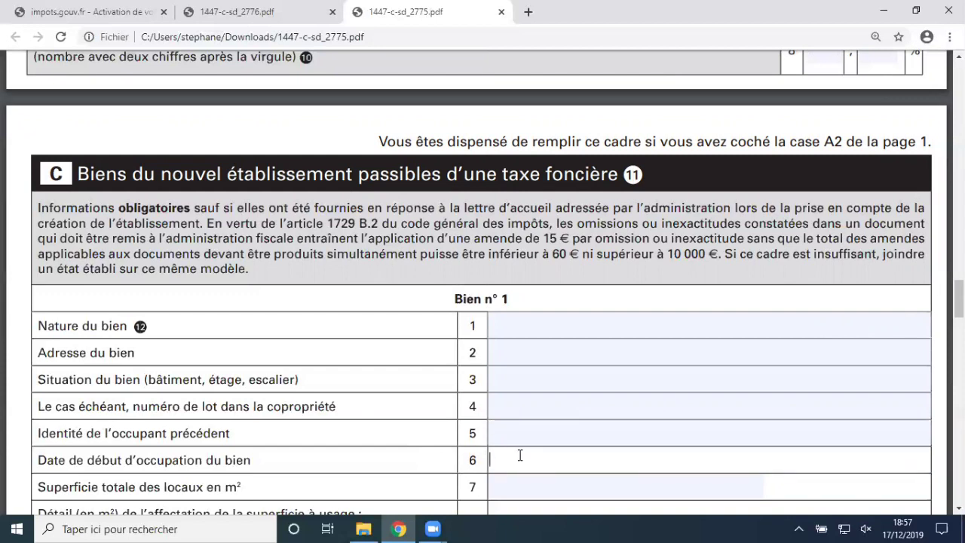
scroll(519, 455, down, 1)
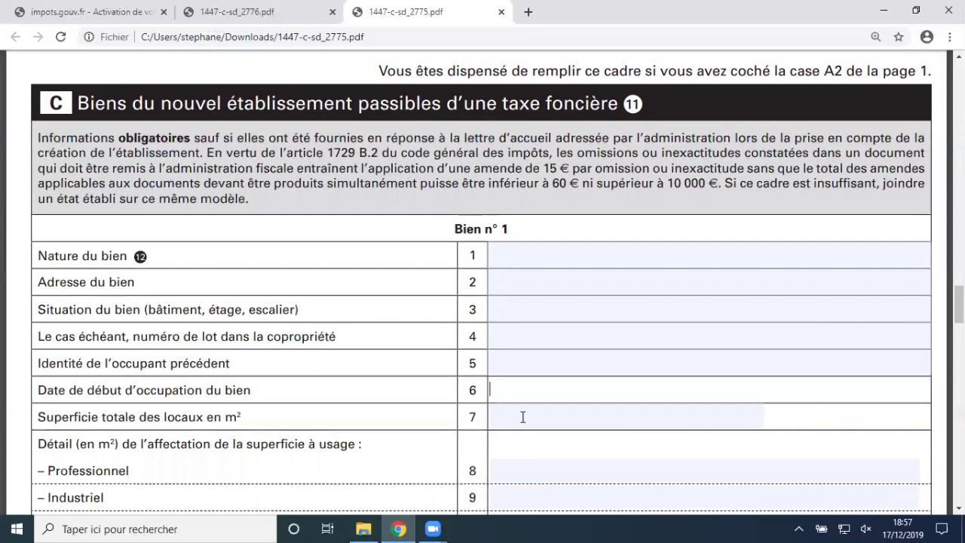
click(525, 419)
- Examine the floor-area breakdown by use on lines 8 to 11 and the professional surface details on lines 12 to 15
scroll(527, 420, down, 3)
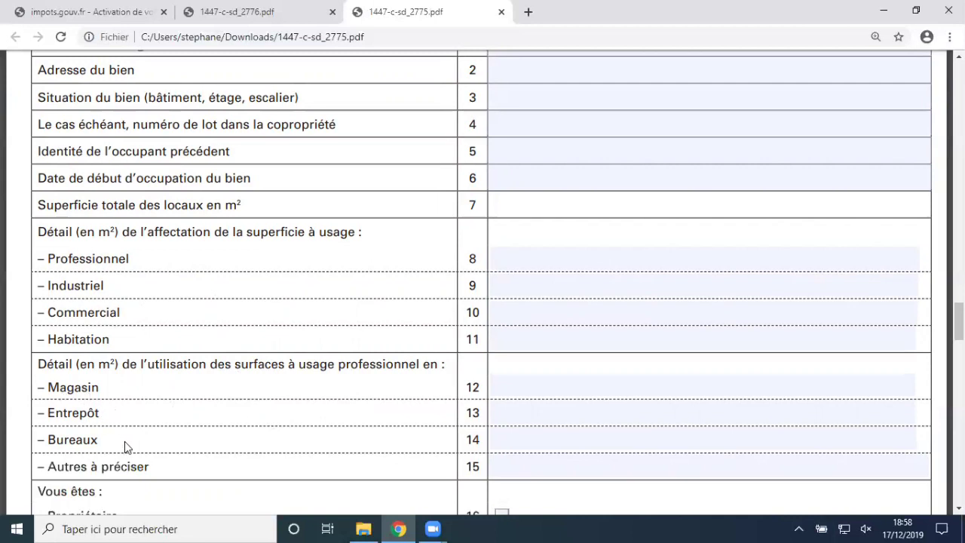
scroll(416, 467, down, 1)
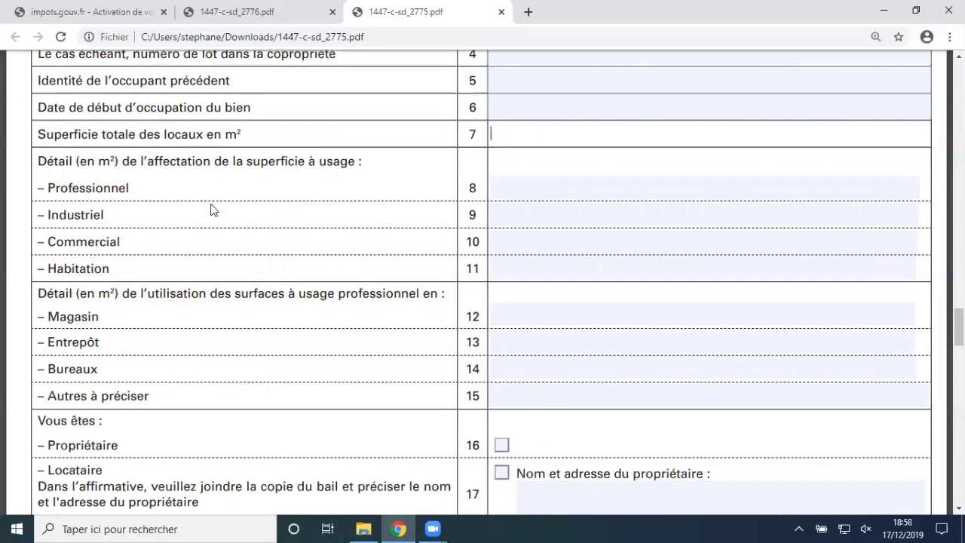
click(145, 191)
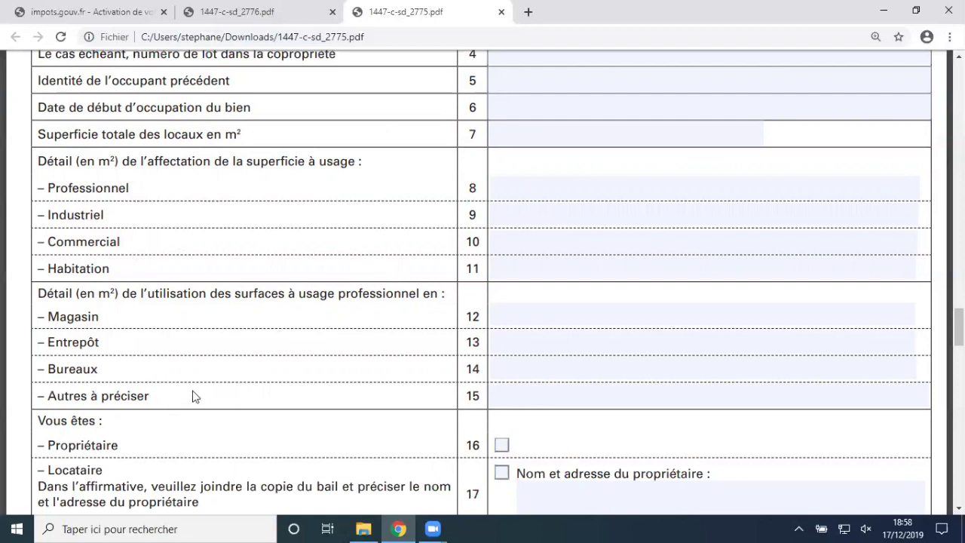
- Examine the occupancy status options on lines 16 to 20, from Propriétaire and Locataire to En domiciliation à titre gratuit
scroll(194, 392, down, 2)
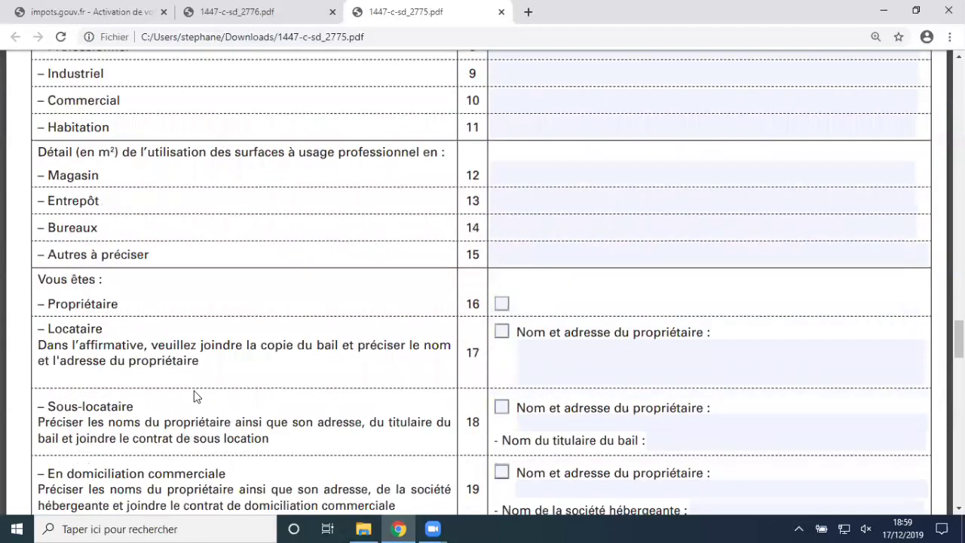
scroll(194, 391, down, 1)
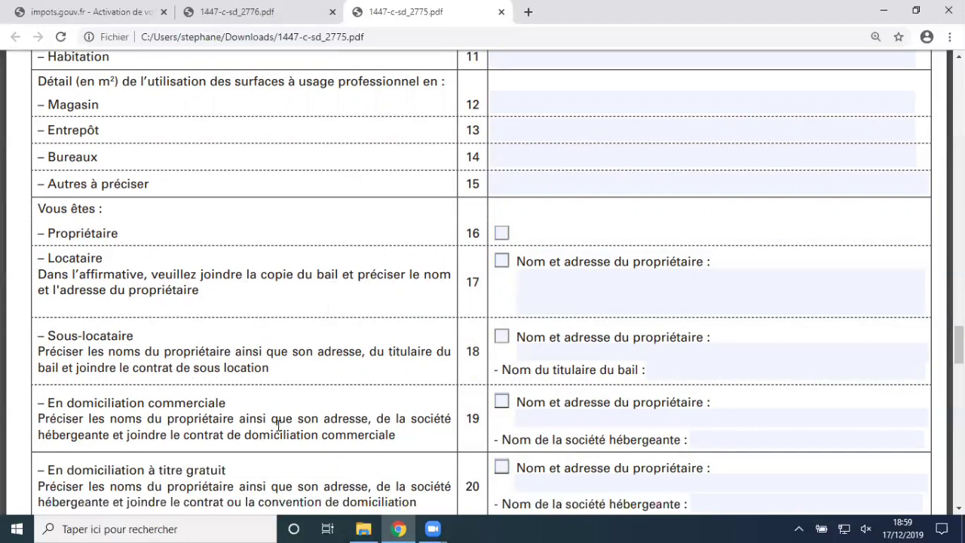
scroll(281, 421, down, 1)
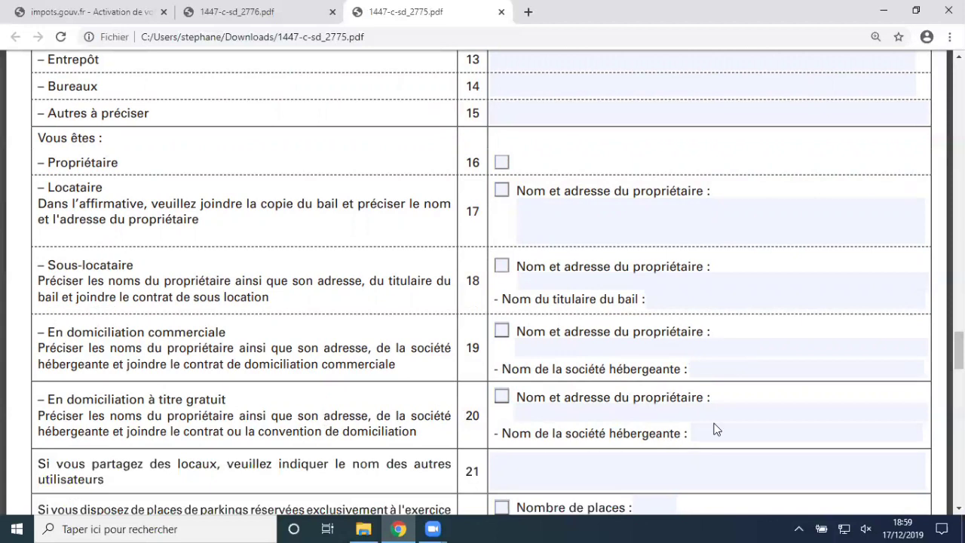
- Examine lines 21 to 27 of section C, covering shared premises, parking spaces, SCM membership, furnished rentals and the article 1518 A bis reduction
scroll(721, 425, down, 2)
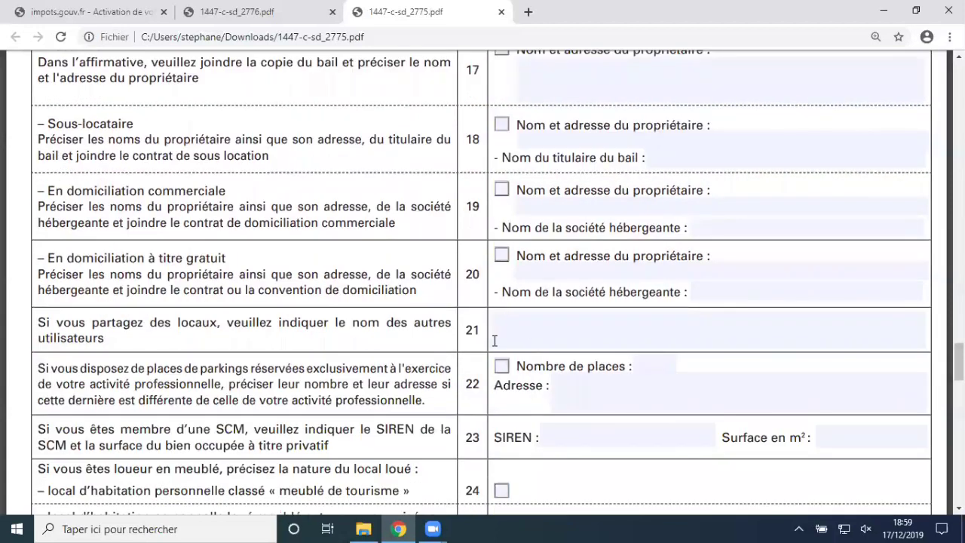
click(508, 331)
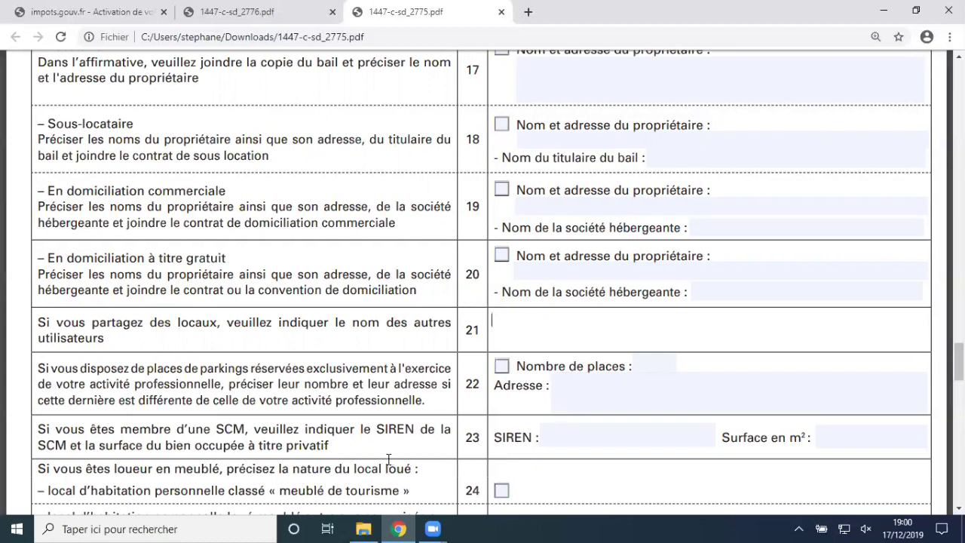
click(373, 428)
scroll(376, 445, down, 1)
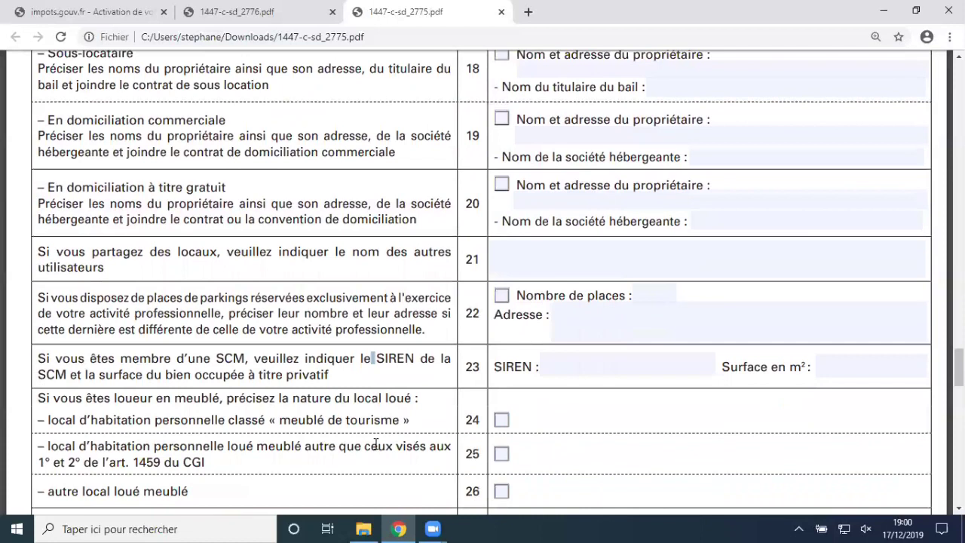
scroll(376, 445, down, 1)
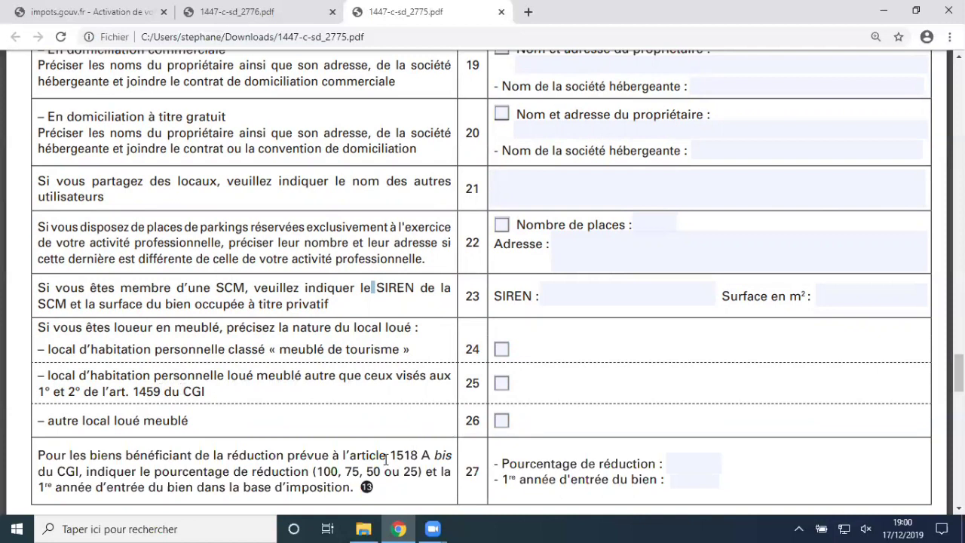
scroll(405, 467, down, 1)
scroll(405, 466, down, 2)
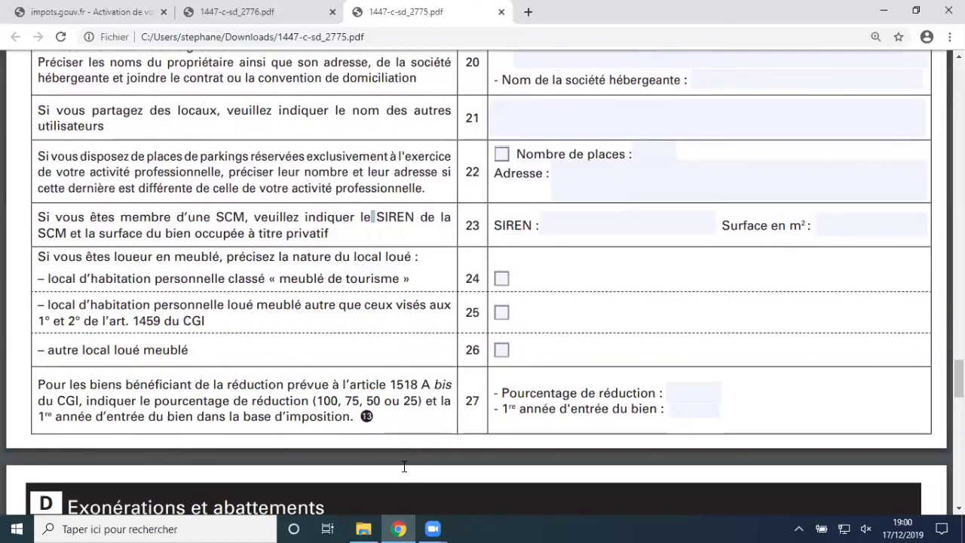
- Return to the start of section C and review the Bien n° 1 property and surface lines
scroll(406, 464, up, 10)
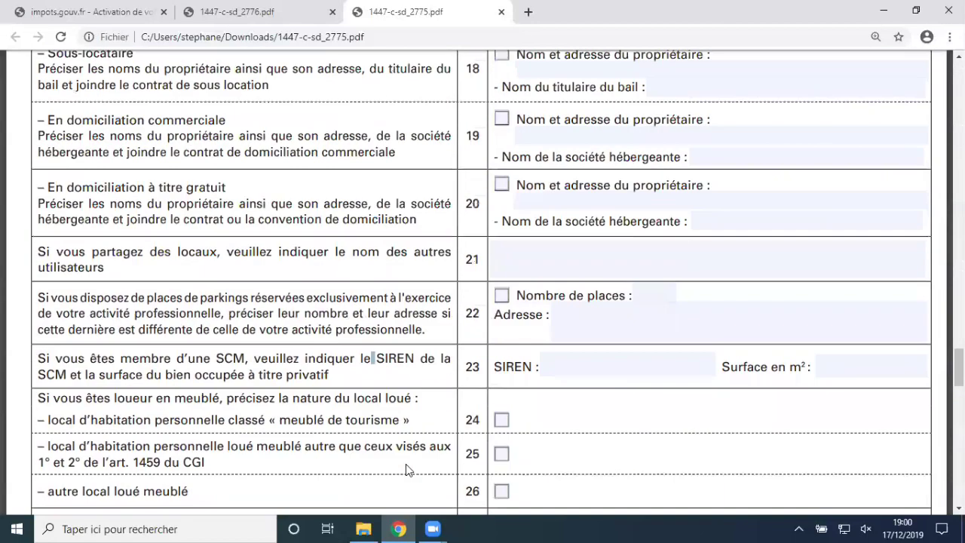
scroll(406, 464, up, 4)
scroll(406, 463, up, 2)
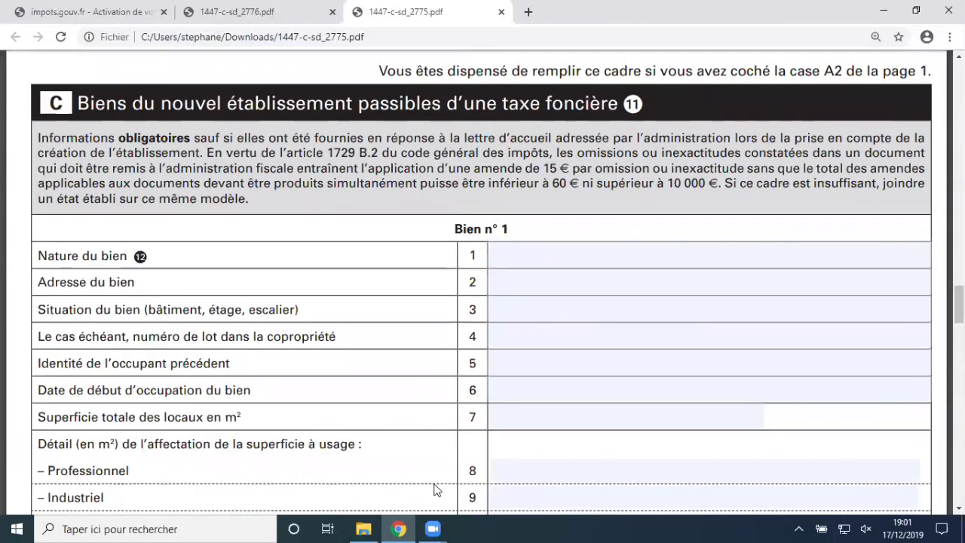
scroll(445, 471, down, 1)
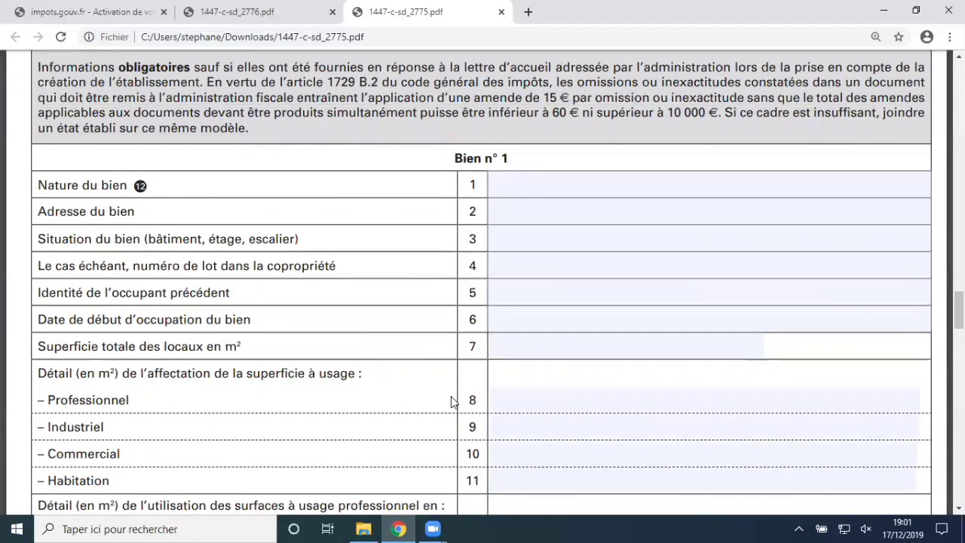
- Go to section D, Exonérations et abattements, and examine the live-show, cinema and new-business exemptions on lines 1 to 6c
scroll(450, 401, down, 4)
scroll(449, 400, down, 8)
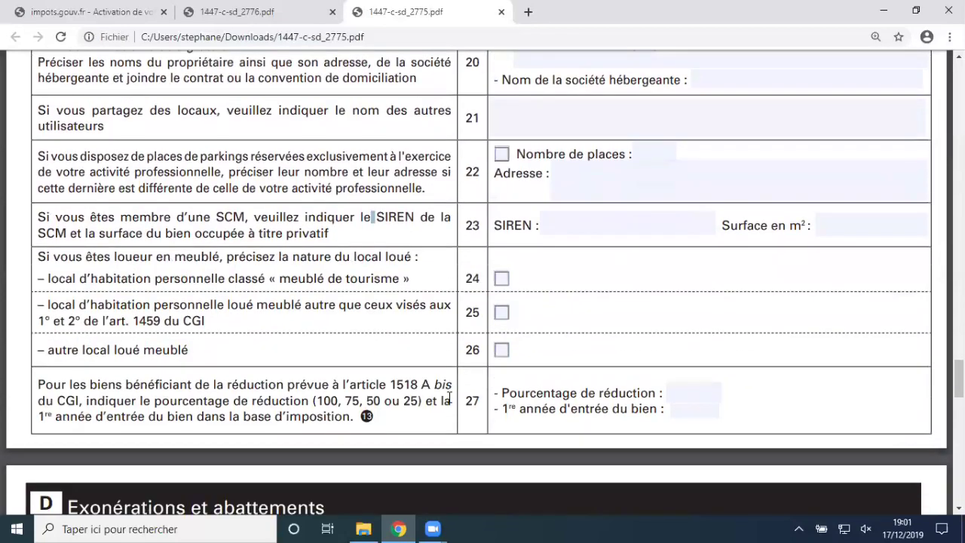
scroll(449, 401, down, 2)
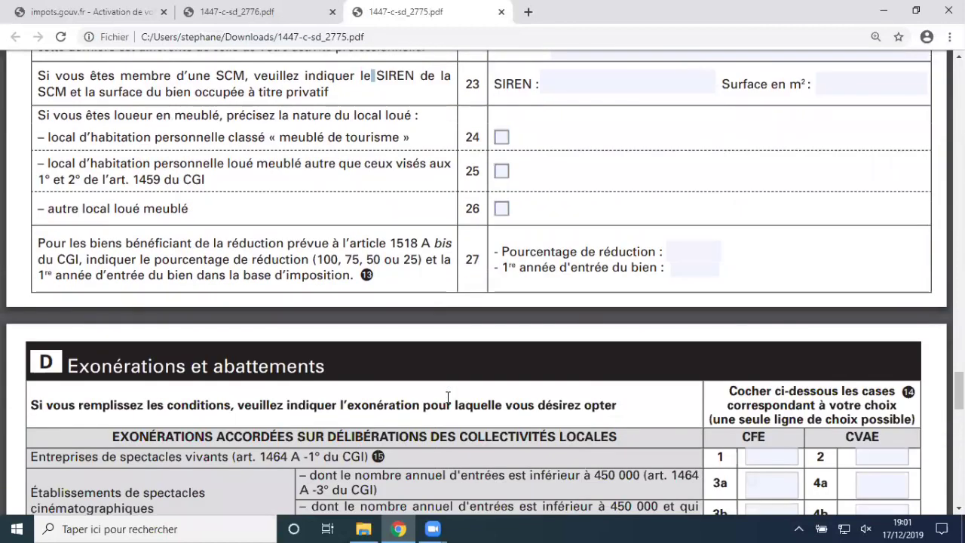
scroll(545, 373, down, 2)
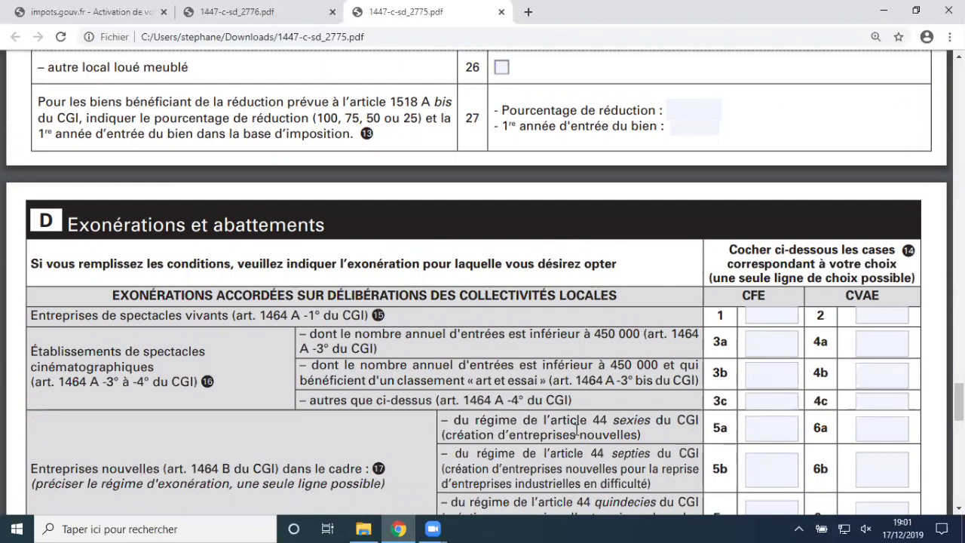
scroll(570, 416, down, 1)
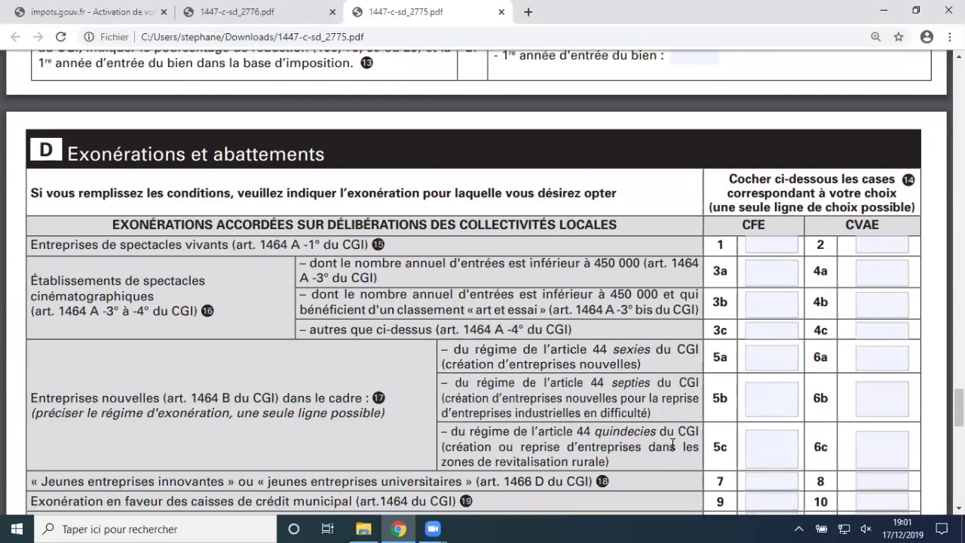
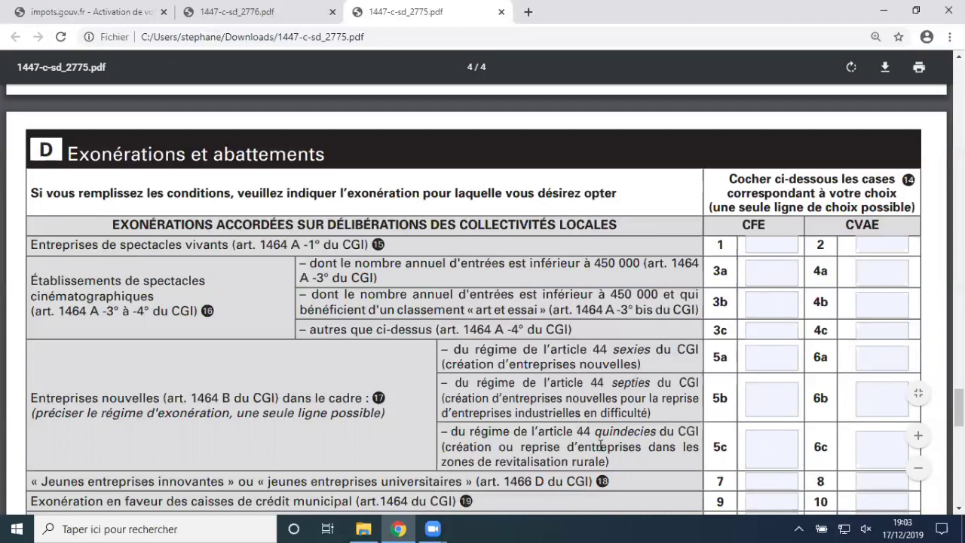
- Examine the exemptions granted by local authority deliberation on lines 7 to 27, from Jeunes entreprises innovantes to the industrial research abatement
scroll(600, 437, down, 2)
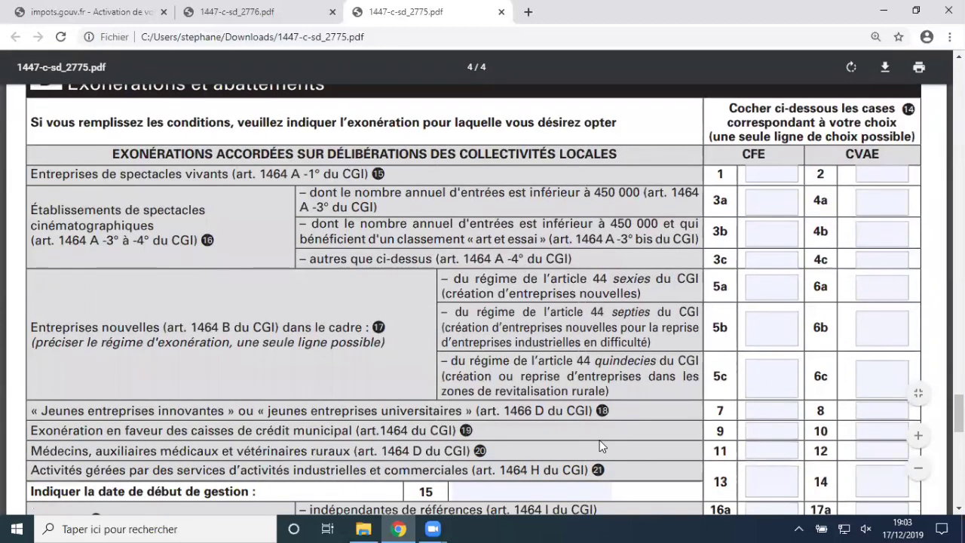
scroll(599, 439, down, 1)
scroll(599, 440, down, 3)
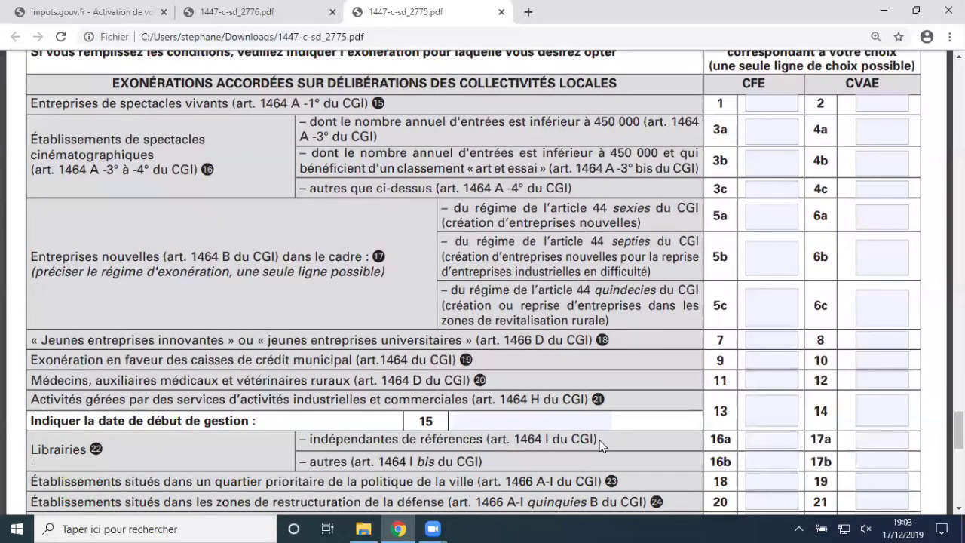
scroll(600, 440, down, 5)
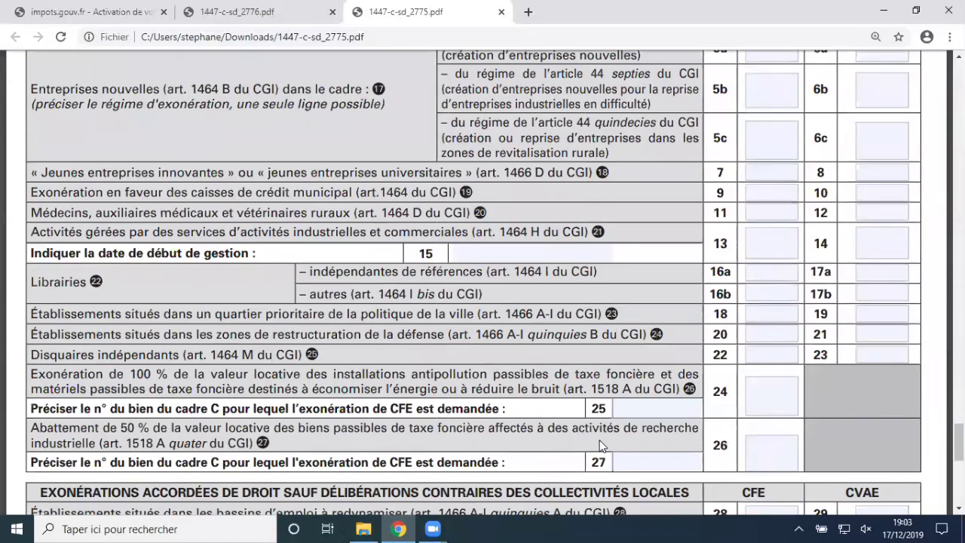
scroll(600, 440, up, 1)
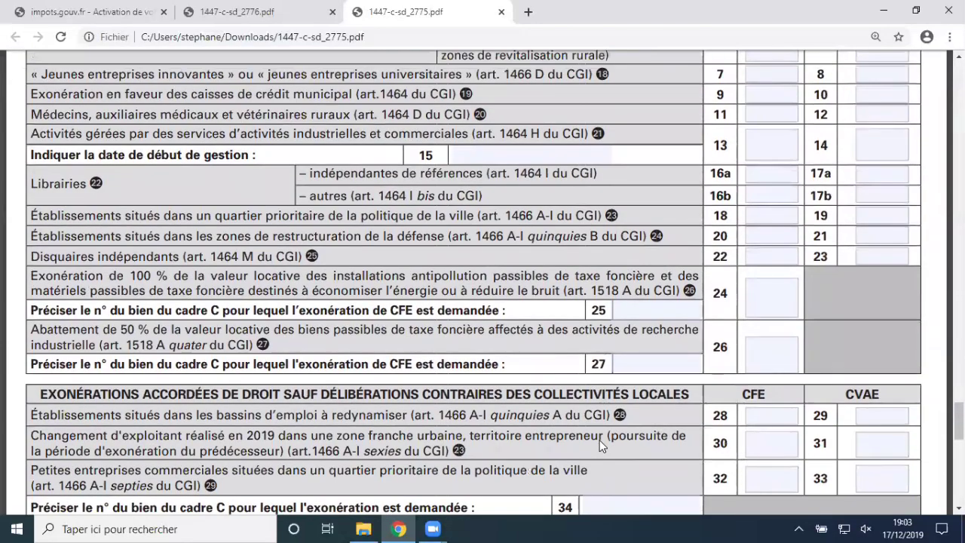
scroll(598, 440, up, 1)
scroll(598, 440, up, 8)
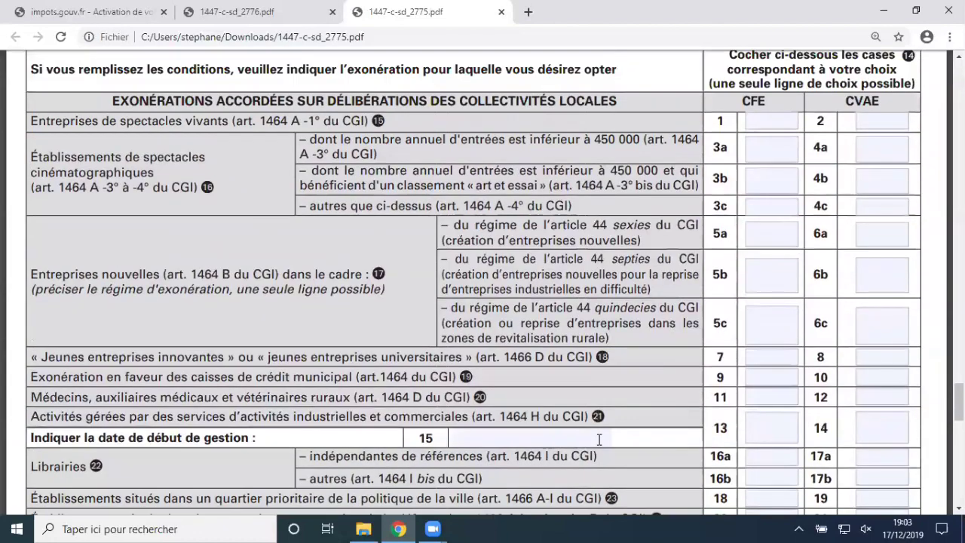
- Examine the exemptions granted by right unless local authorities decide otherwise on lines 28 to 42 and the Option pour l'encadrement communautaire
scroll(600, 440, down, 4)
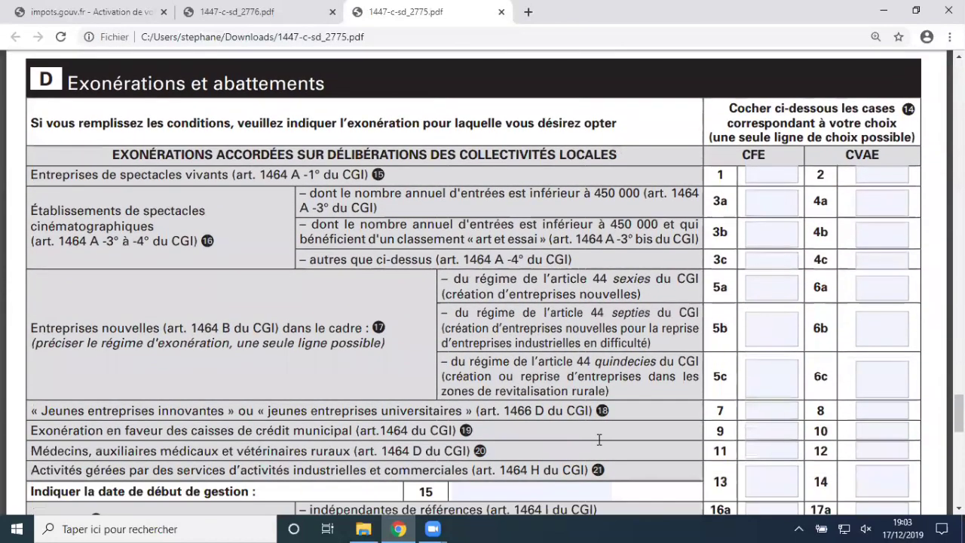
scroll(599, 440, down, 3)
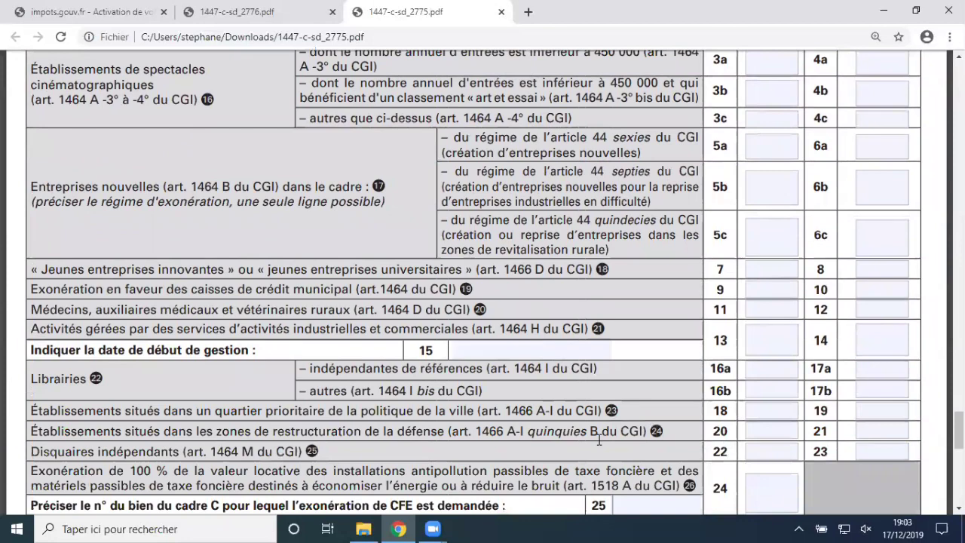
scroll(599, 439, down, 5)
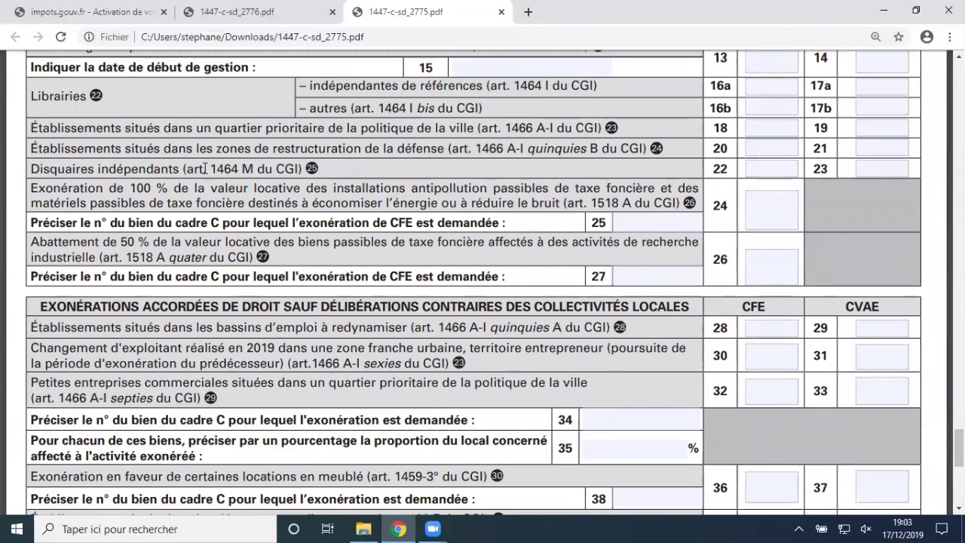
scroll(298, 326, down, 4)
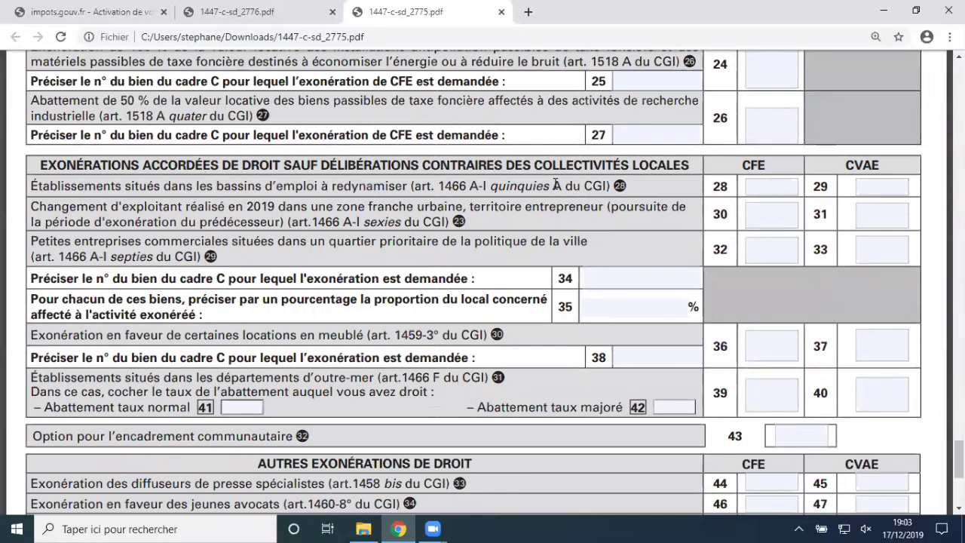
scroll(556, 184, up, 2)
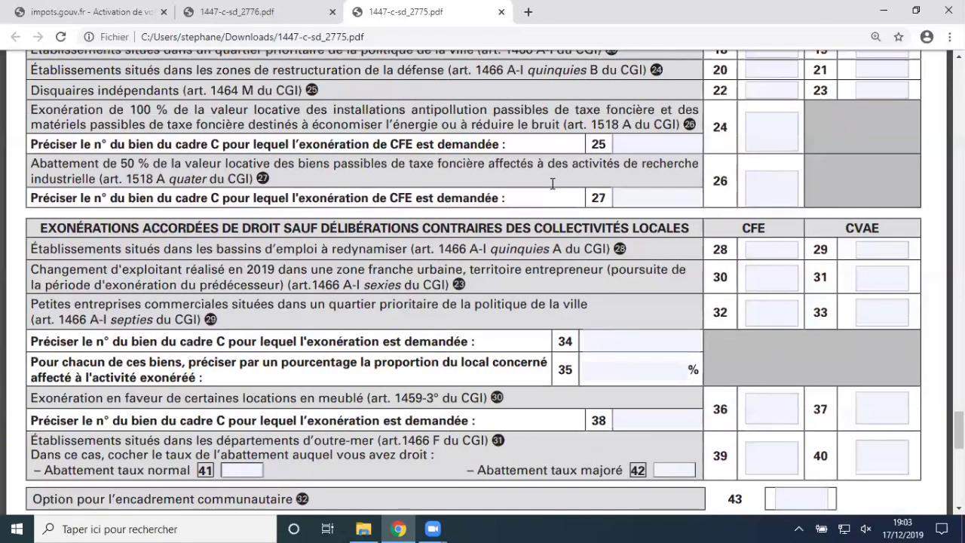
scroll(553, 183, up, 10)
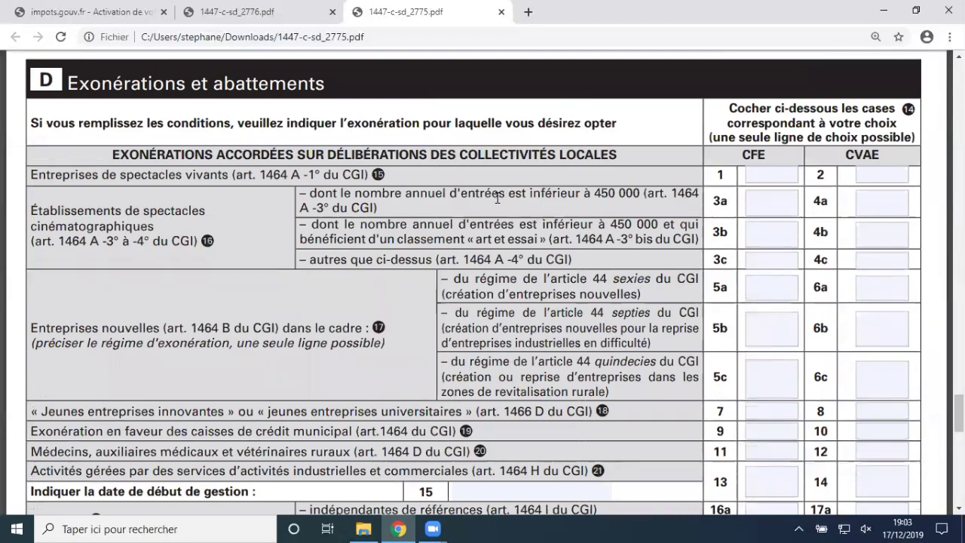
- Examine the Autres exonérations de droit on lines 44 to 54 and the exemptions requiring declaration 1465-SD on lines 55 to 60
scroll(528, 216, down, 5)
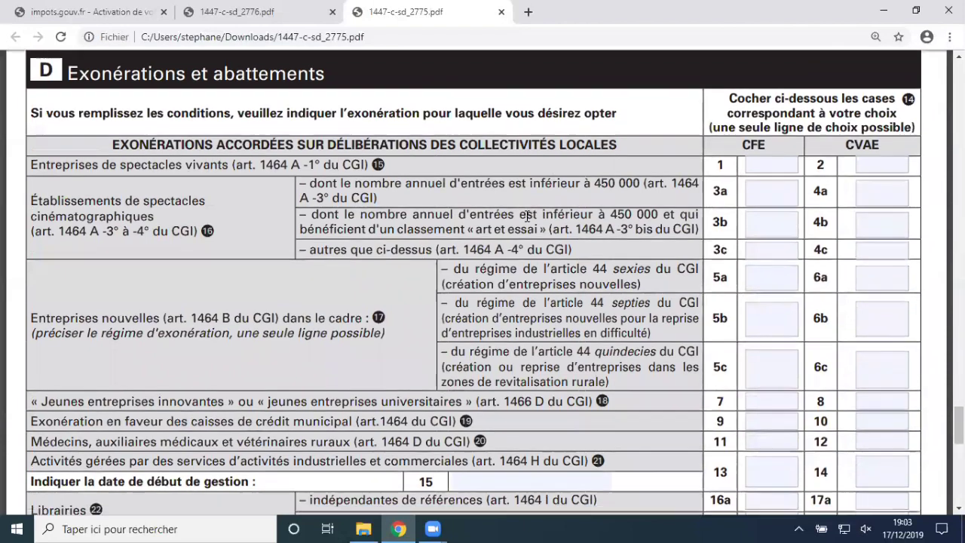
scroll(527, 215, down, 2)
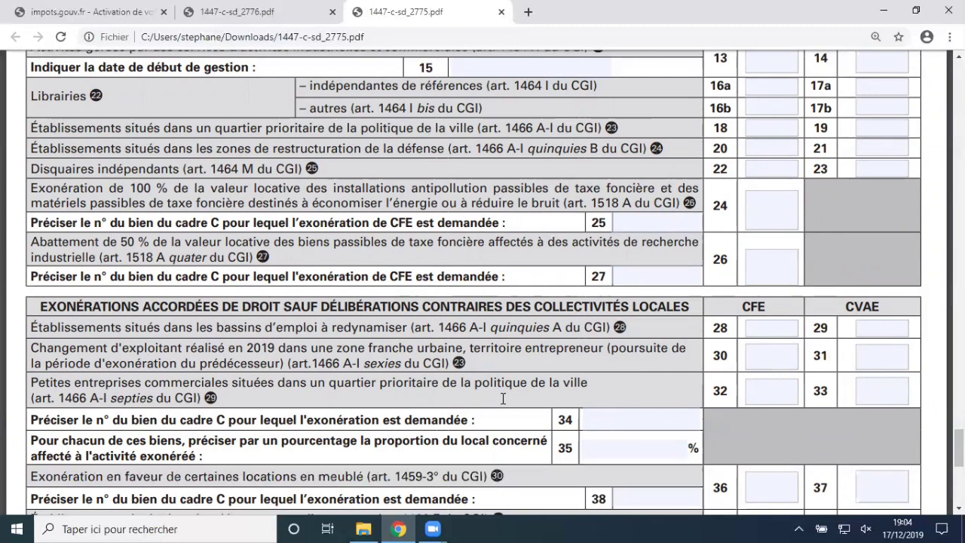
scroll(503, 398, down, 3)
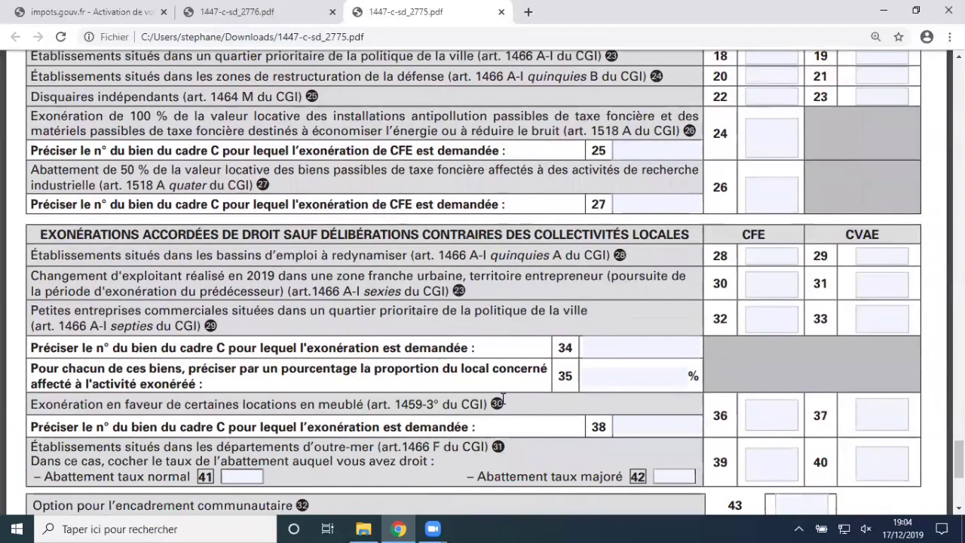
scroll(503, 398, down, 2)
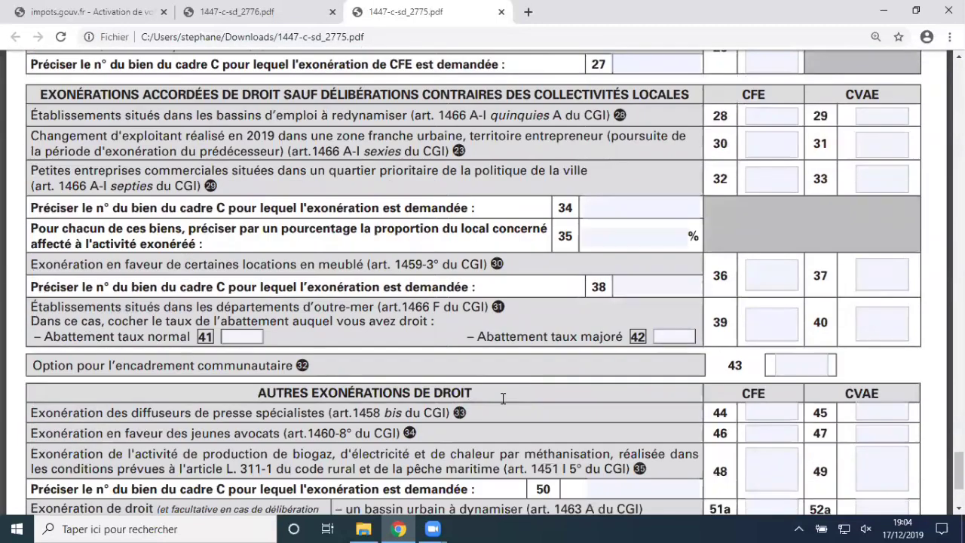
scroll(503, 398, down, 4)
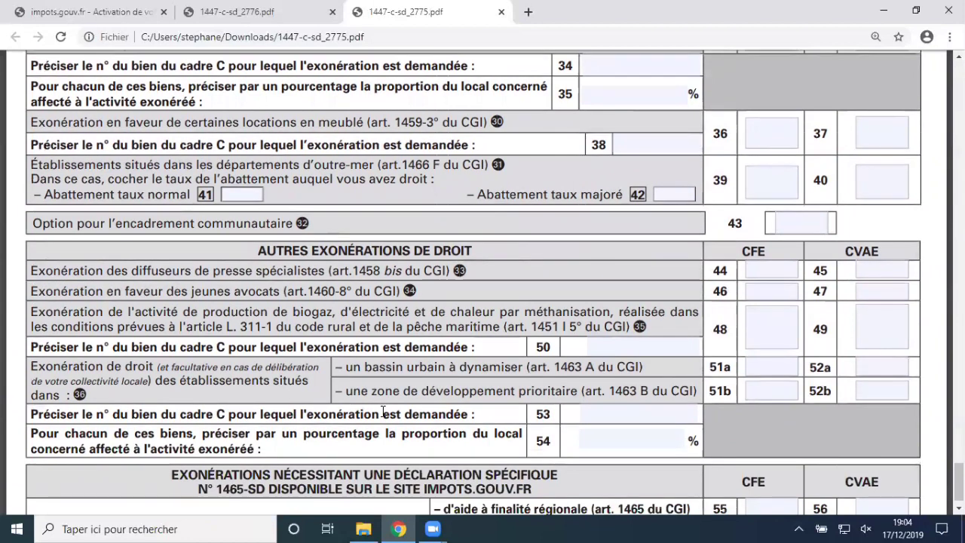
scroll(383, 411, down, 2)
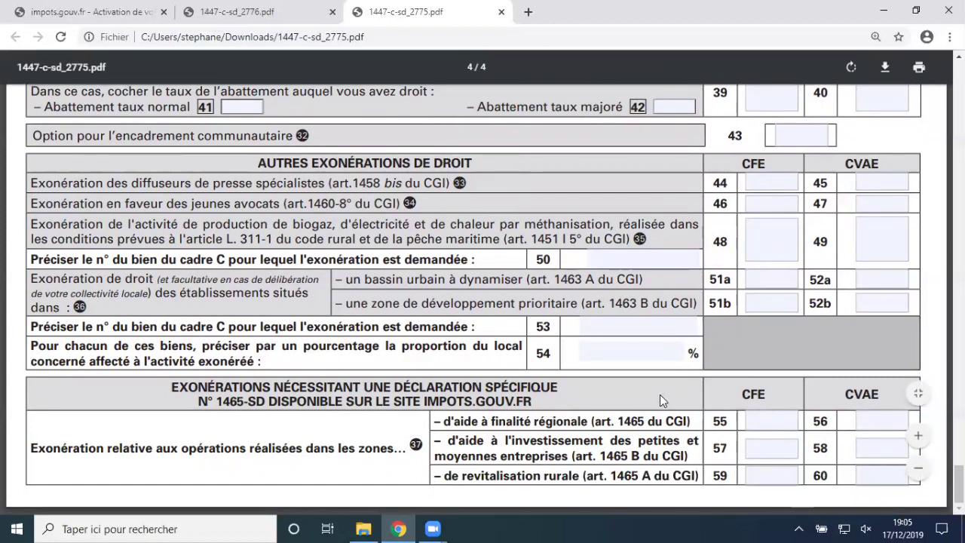
- Return through section D to the exemptions granted by local authority deliberation and review lines 7 to 27
scroll(662, 401, up, 1)
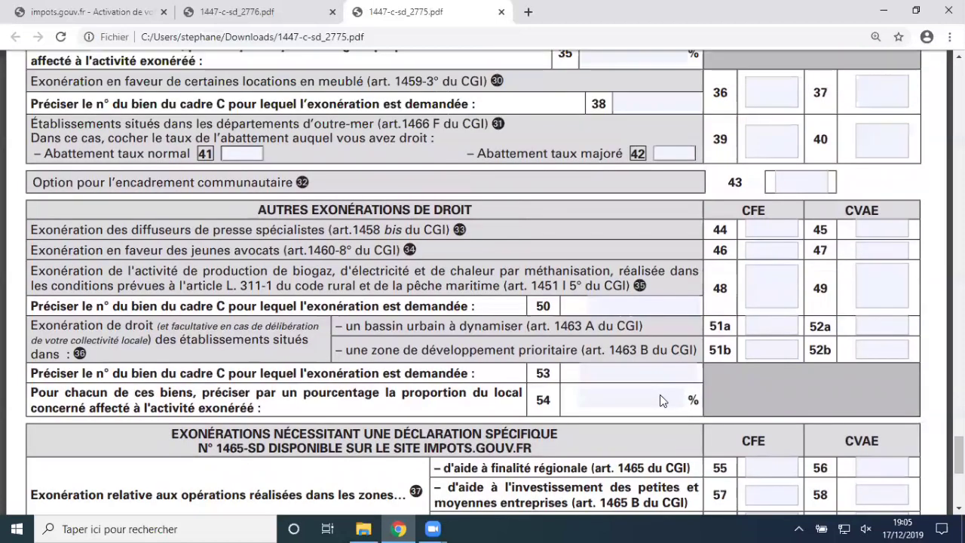
scroll(660, 401, up, 3)
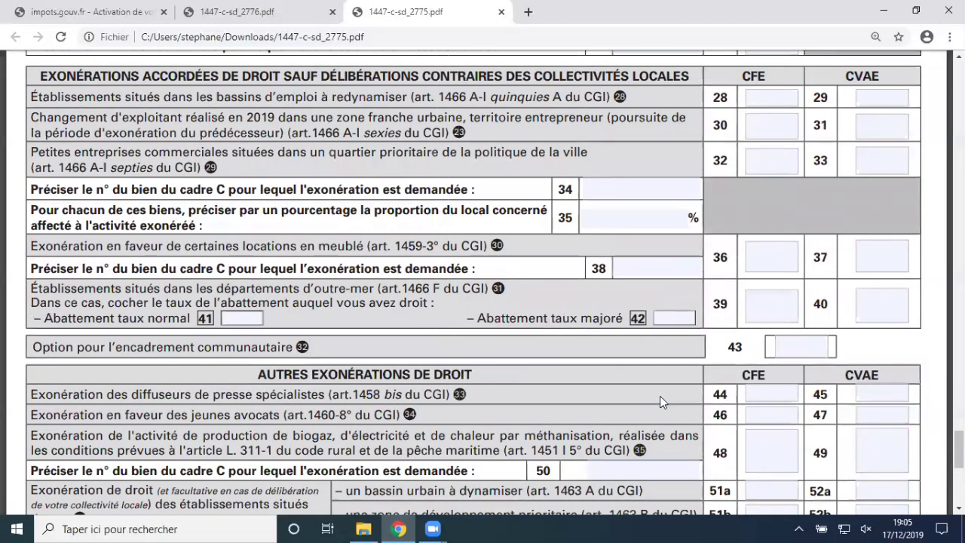
scroll(660, 395, up, 6)
scroll(661, 397, up, 3)
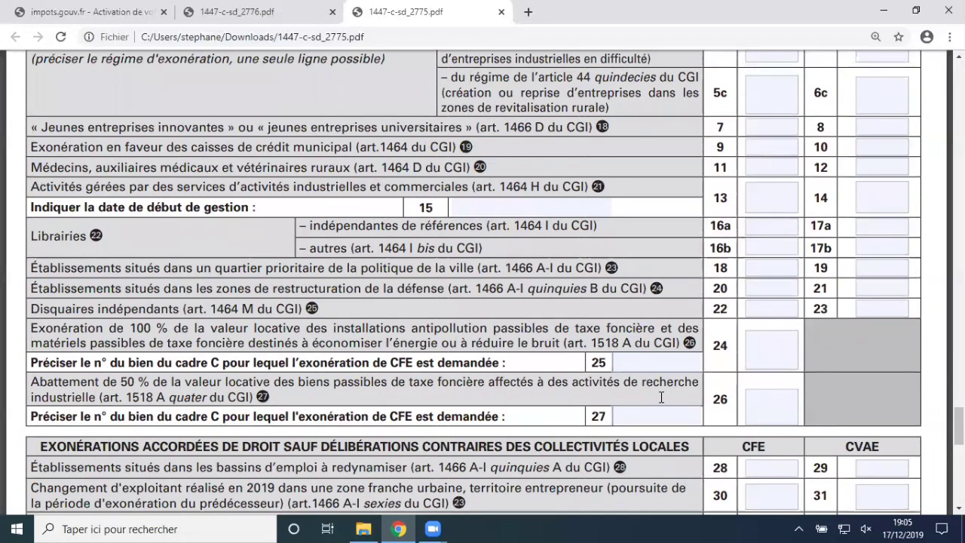